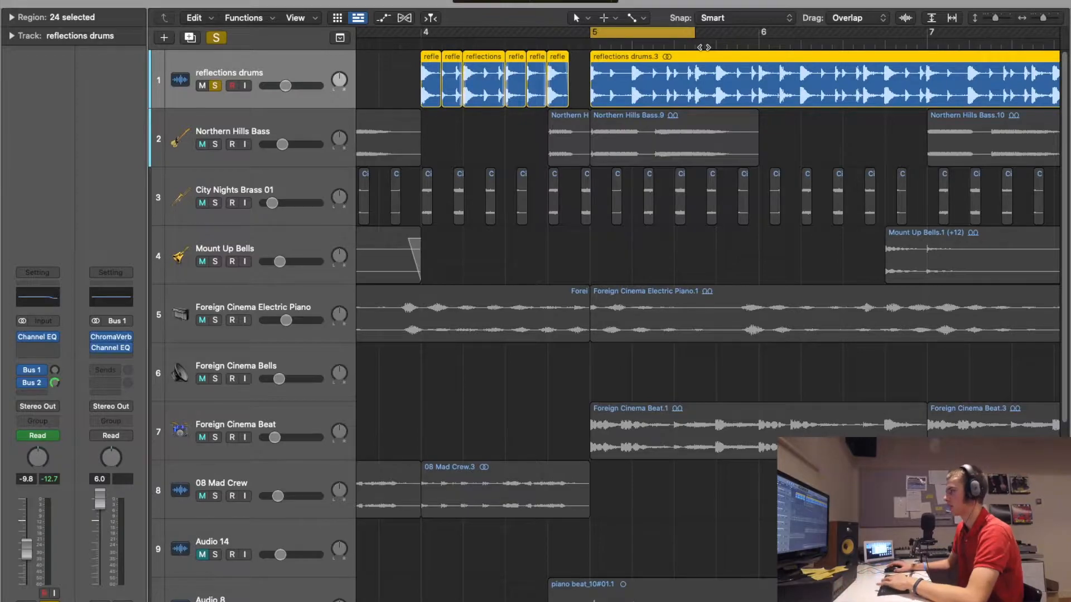
- Extend the cycle range to bars 5 to 7 and play the soloed reflections drums through it
left_click(693, 32)
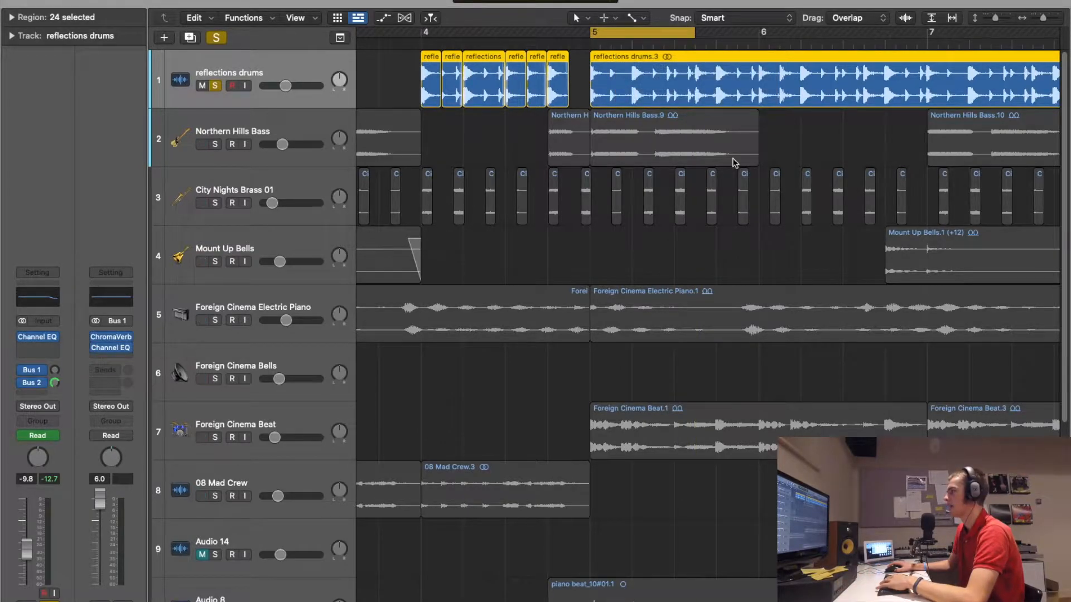
key("space")
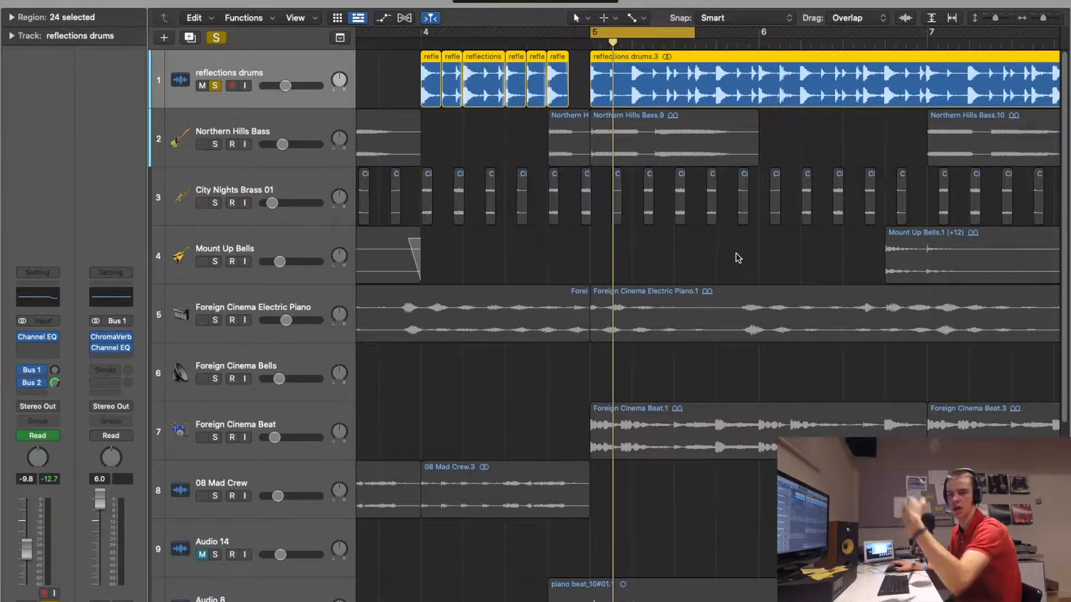
left_click_drag(695, 35, 927, 50)
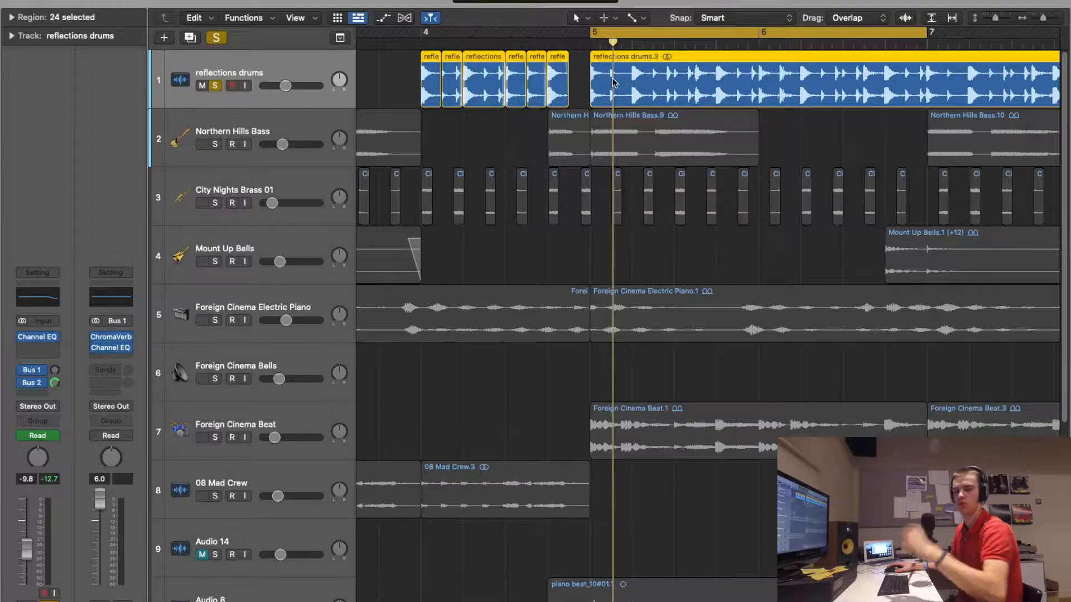
key("space")
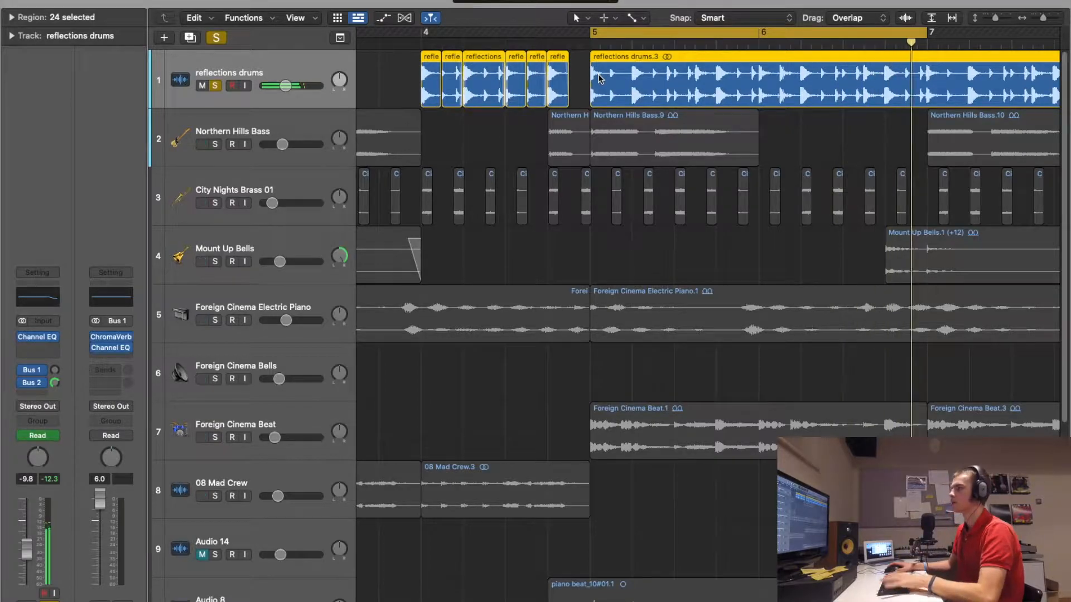
key("space")
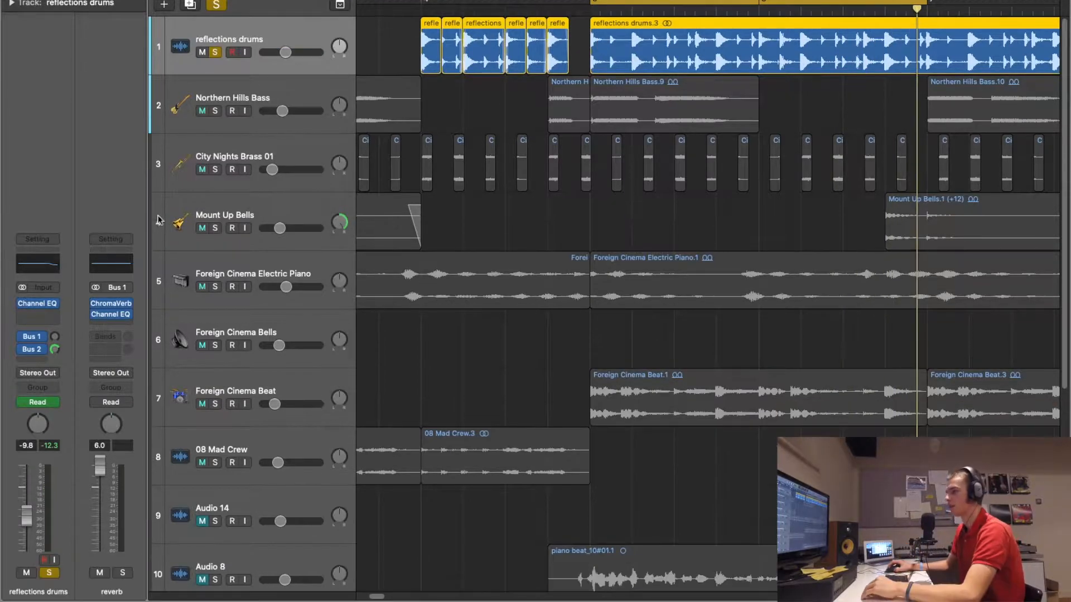
- Show the reflections drums' Flange bus, play it with its level raised, and bring the level down to -20.0 dB
left_click(58, 351)
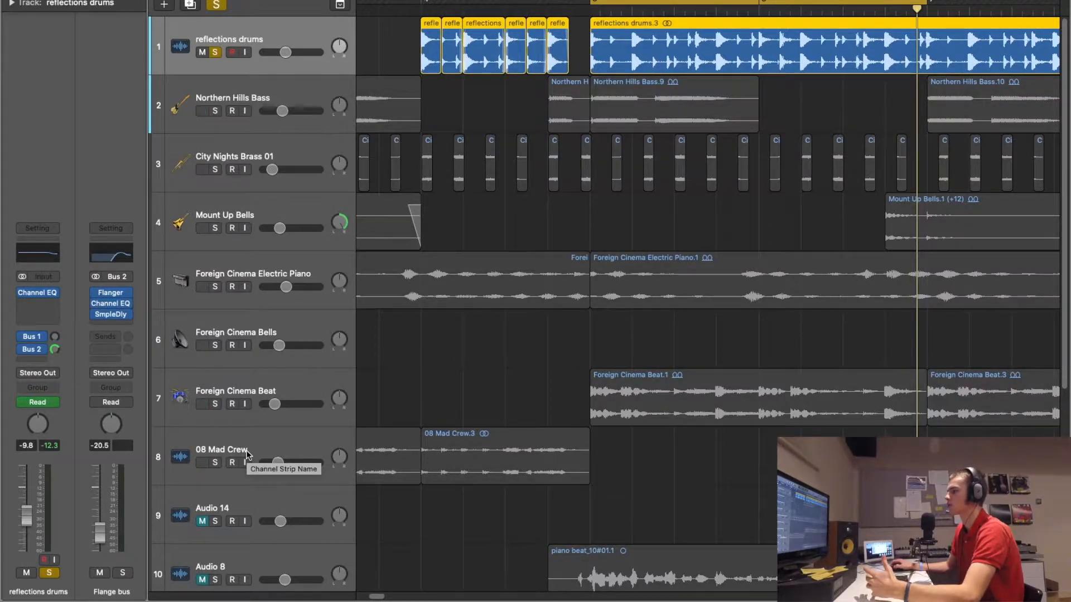
left_click_drag(102, 542, 100, 489)
key("space")
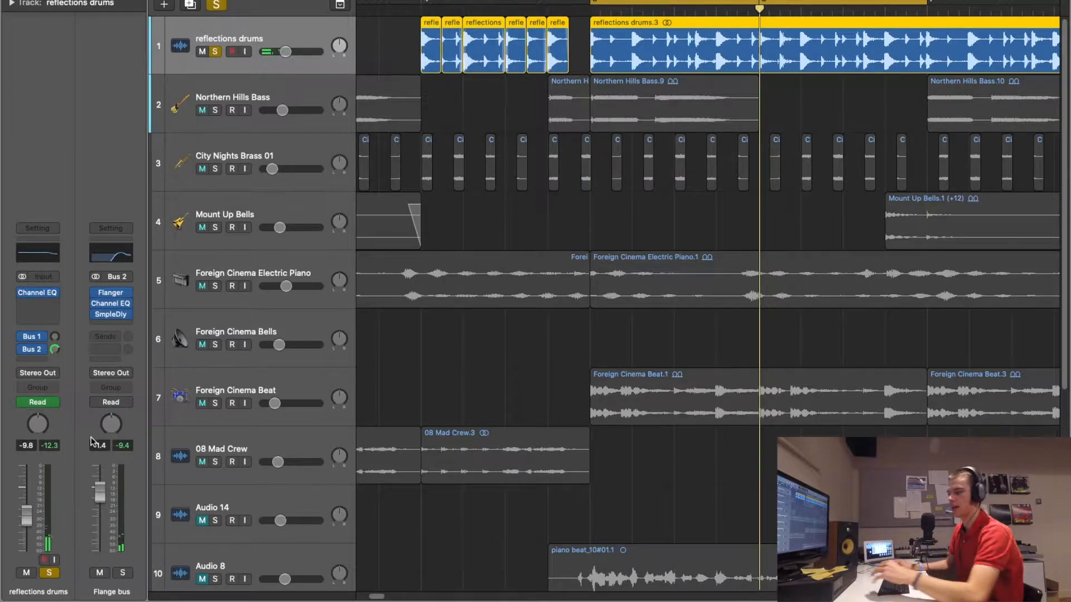
left_click_drag(100, 501, 100, 534)
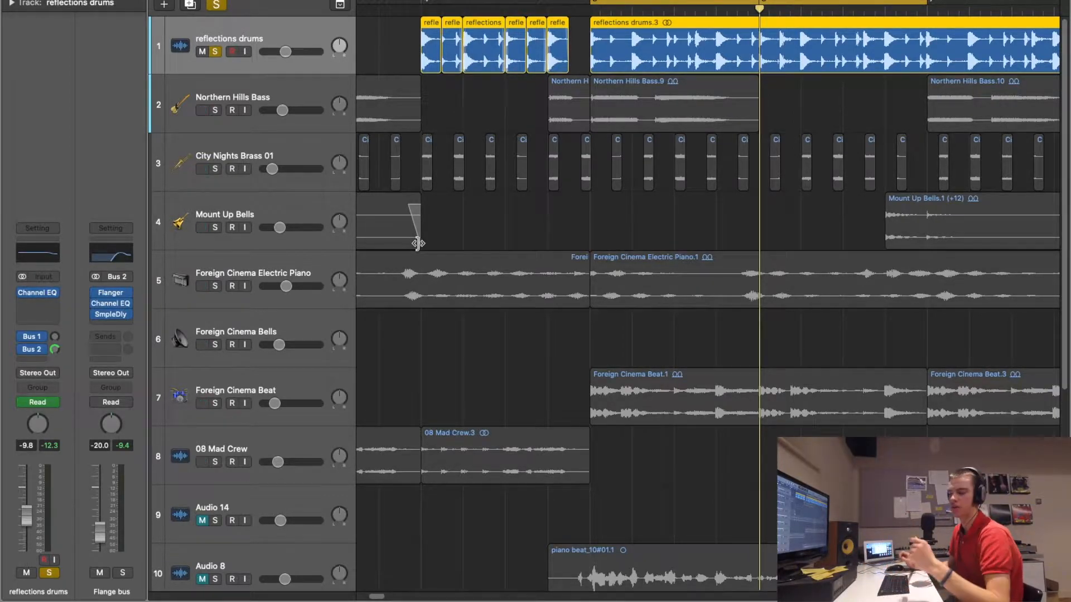
- Set the Flange bus level to -17.6 dB during playback, muting and unmuting the bus to compare the drum sound
key("space")
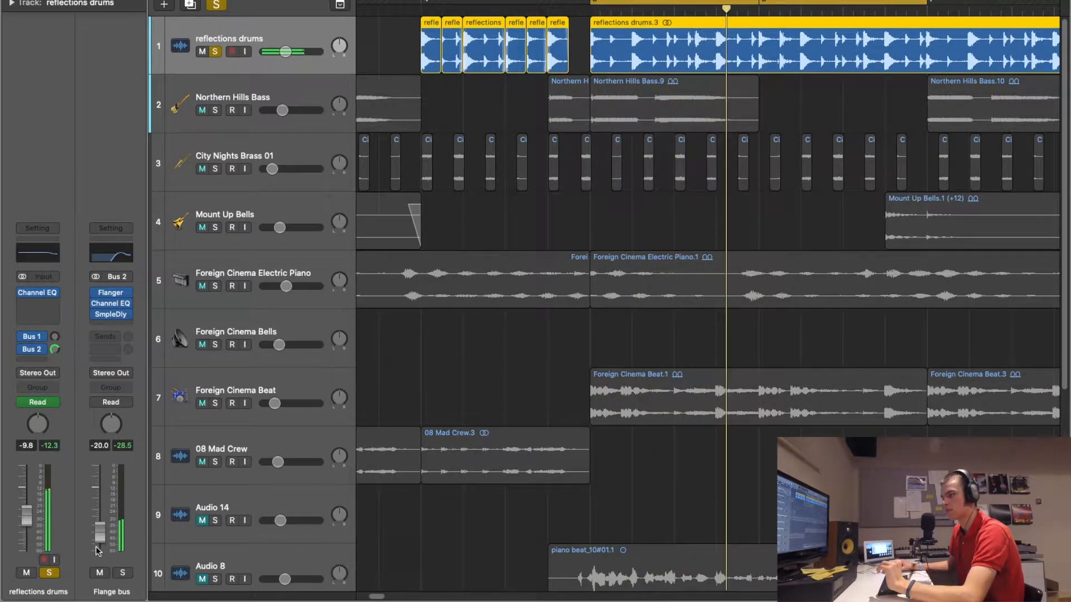
left_click_drag(100, 543, 99, 542)
left_click(102, 572)
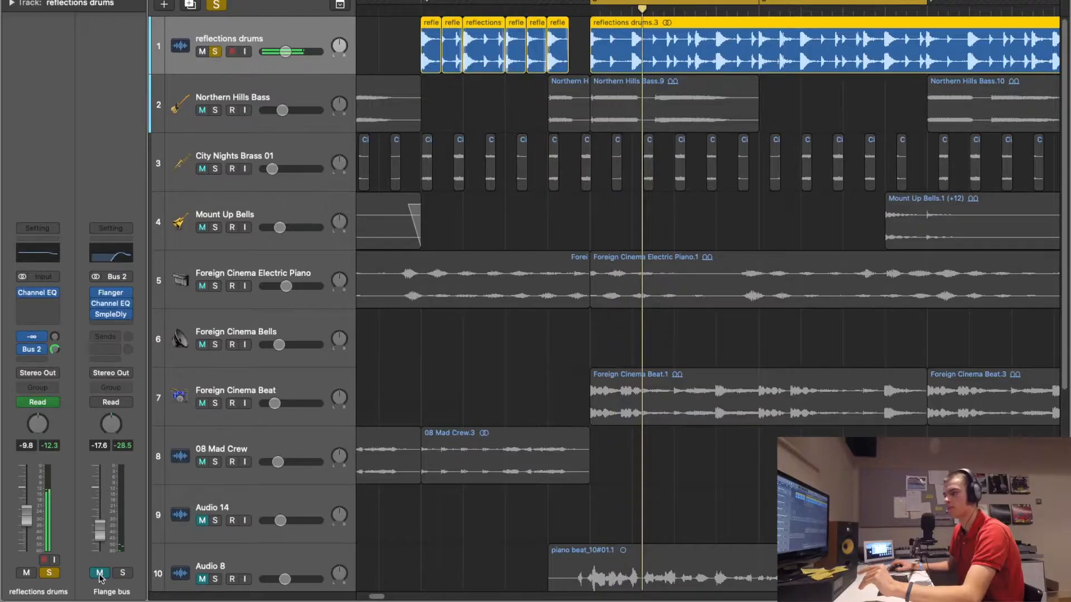
left_click(99, 572)
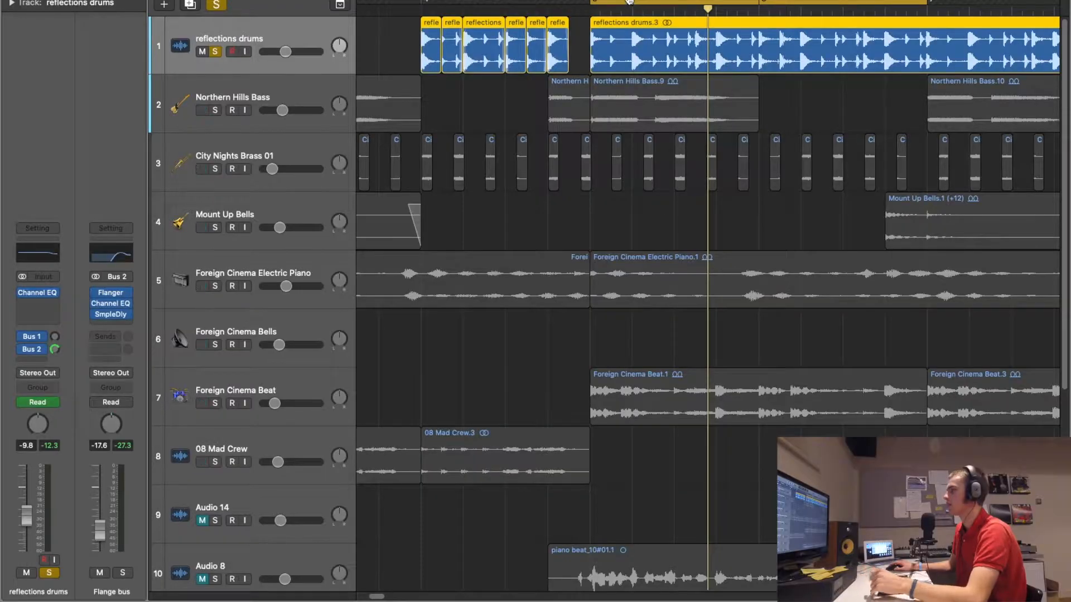
- Play the soloed drums with the cycle off, and return to the song's start with the solo cleared
left_click(629, 1)
key("space")
key("space")
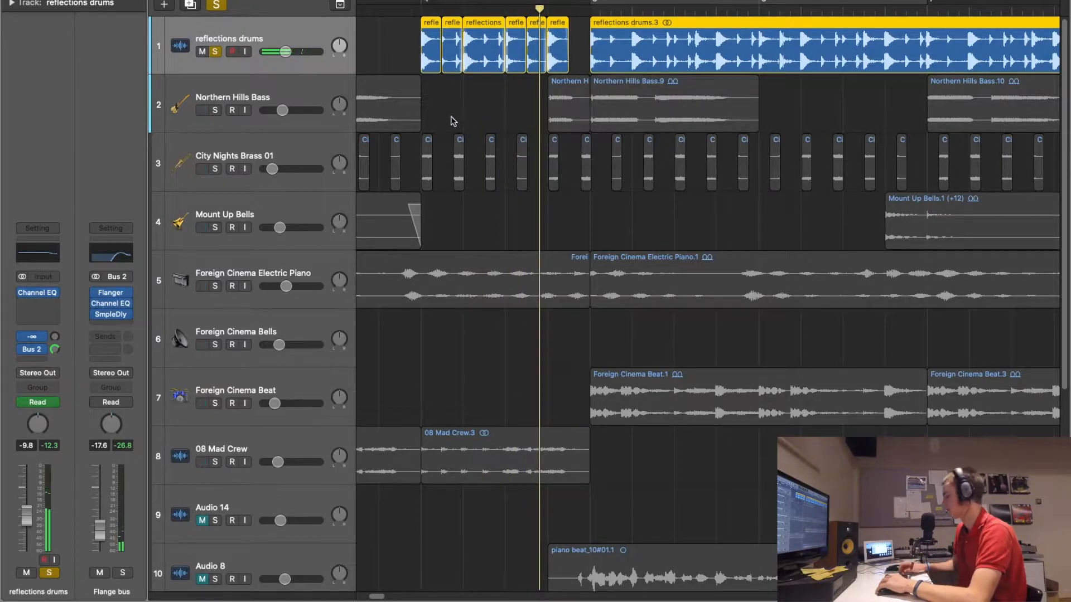
key("Return")
left_click(218, 4)
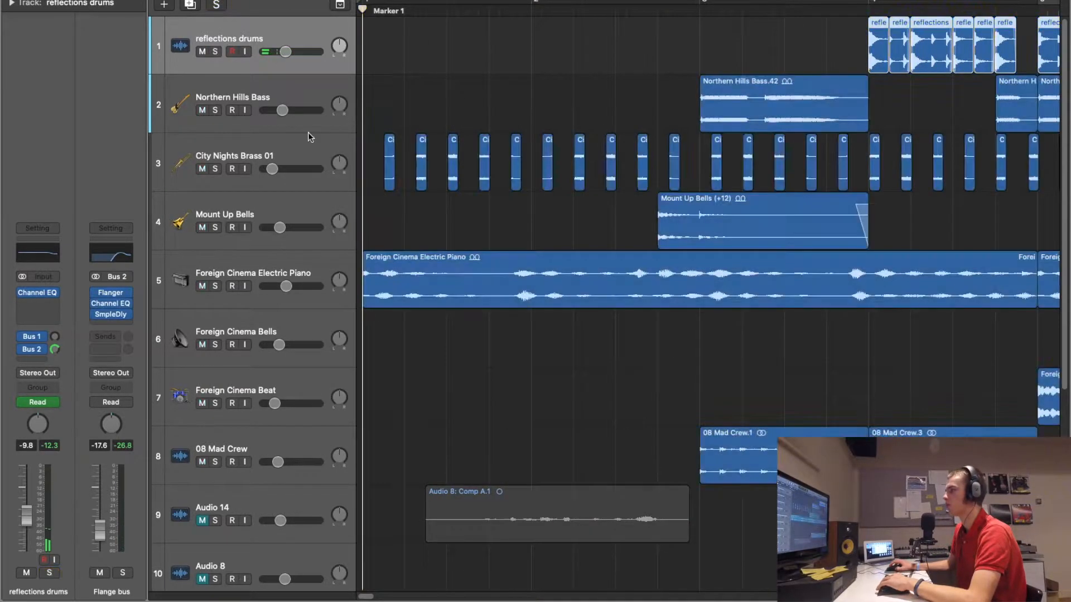
- Select the Foreign Cinema Electric Piano track and preview its original loop from the loop library
left_click(285, 276)
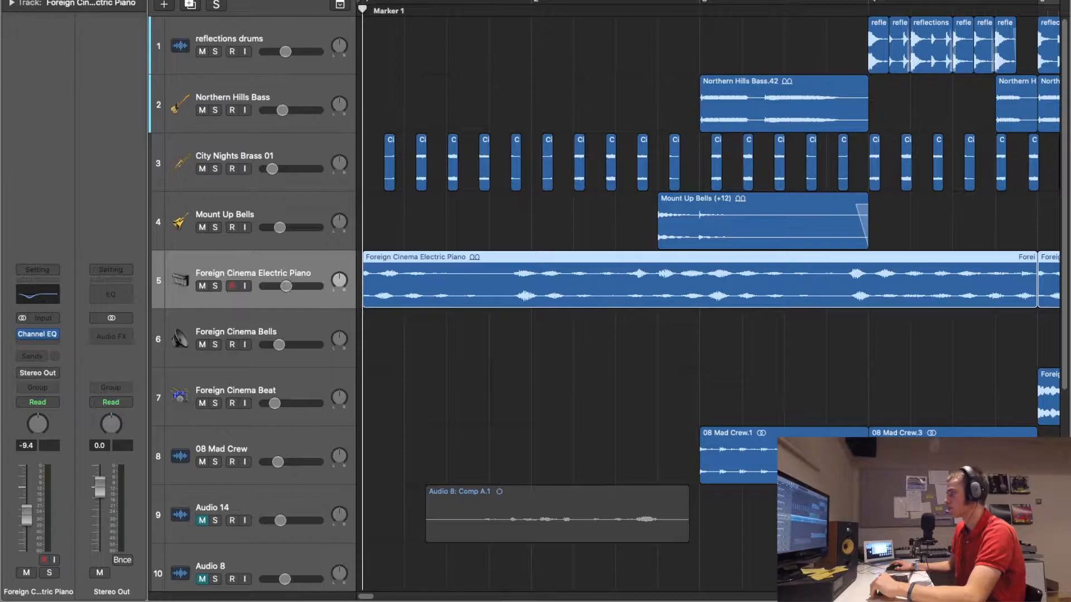
key("o")
left_click(918, 211)
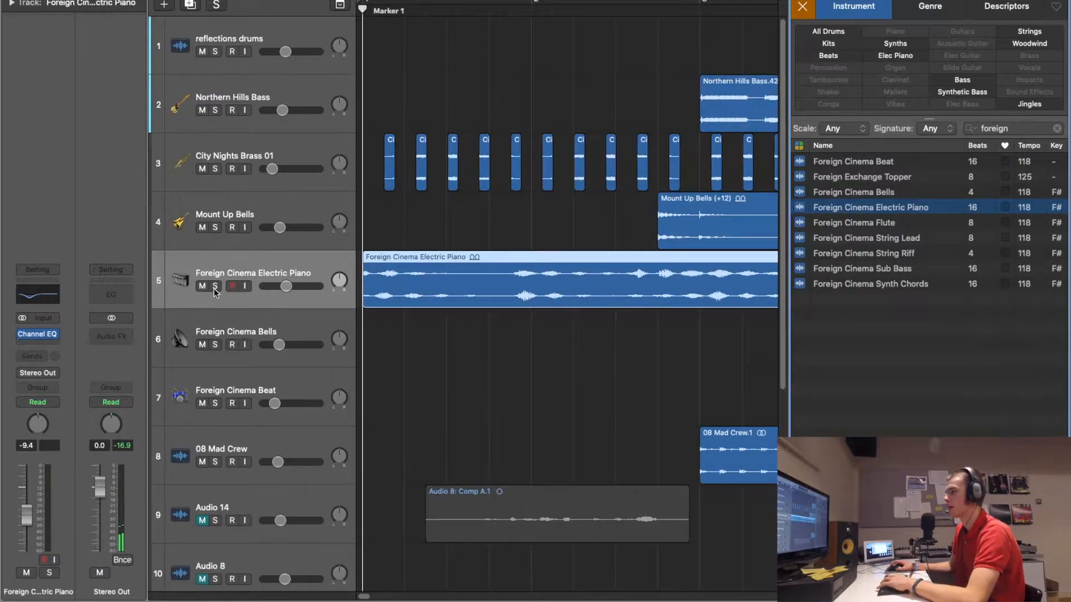
- Solo the Foreign Cinema Electric Piano track and play it with the loop library closed
key("space")
left_click(214, 286)
key("o")
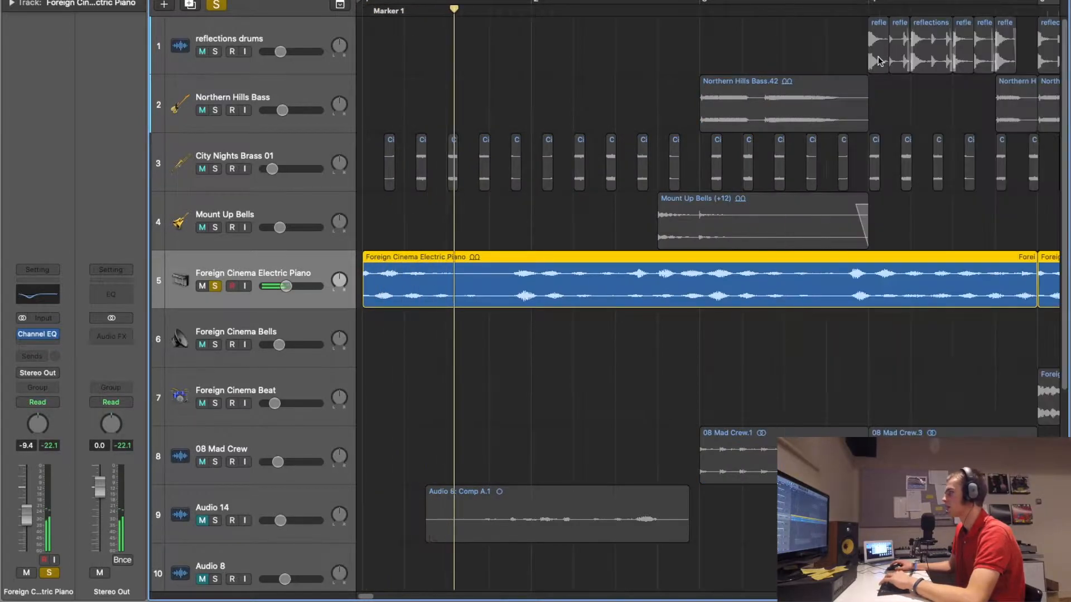
- Set the cycle range from bar 5 to bar 9 around the second electric piano region
scroll(839, 26, "right", 7)
key("super+Left")
key("super+Left")
key("super+Left")
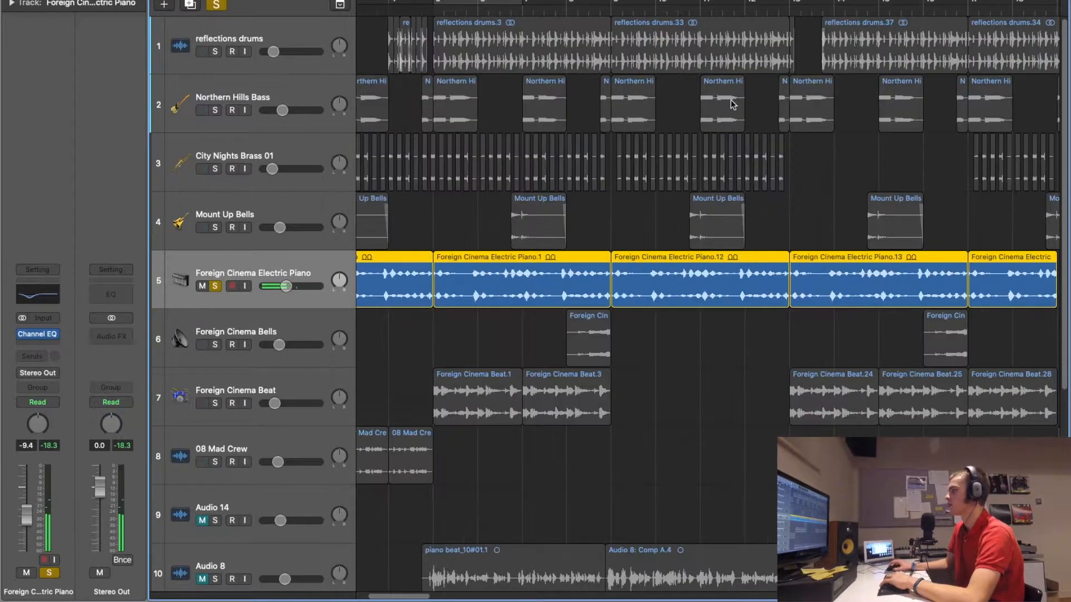
left_click_drag(441, 1, 611, 6)
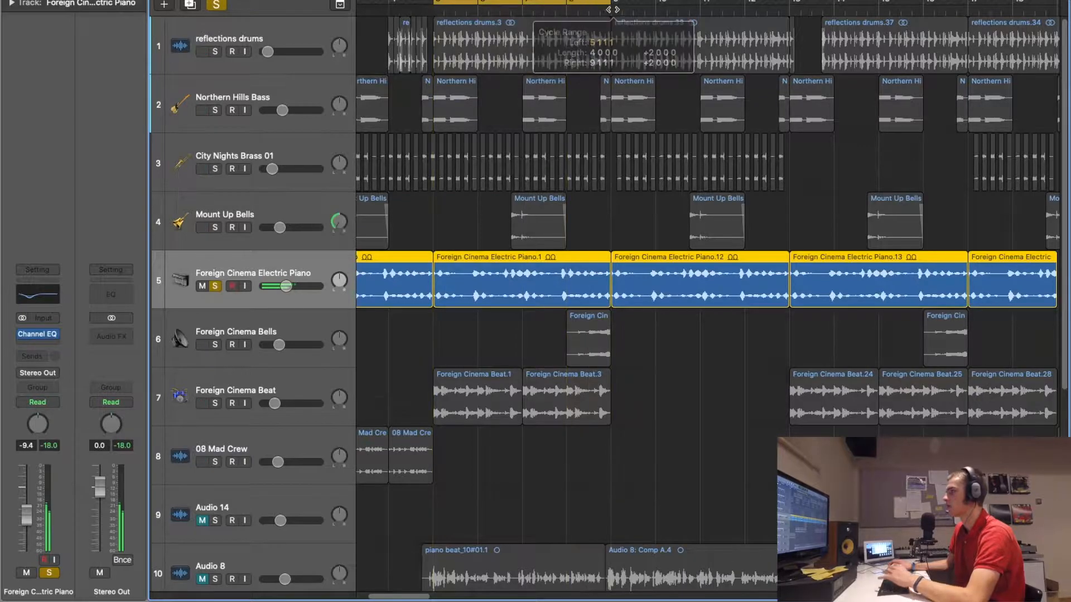
- Compare the electric piano with its Channel EQ bypassed and active, leaving the EQ enabled
left_click(37, 293)
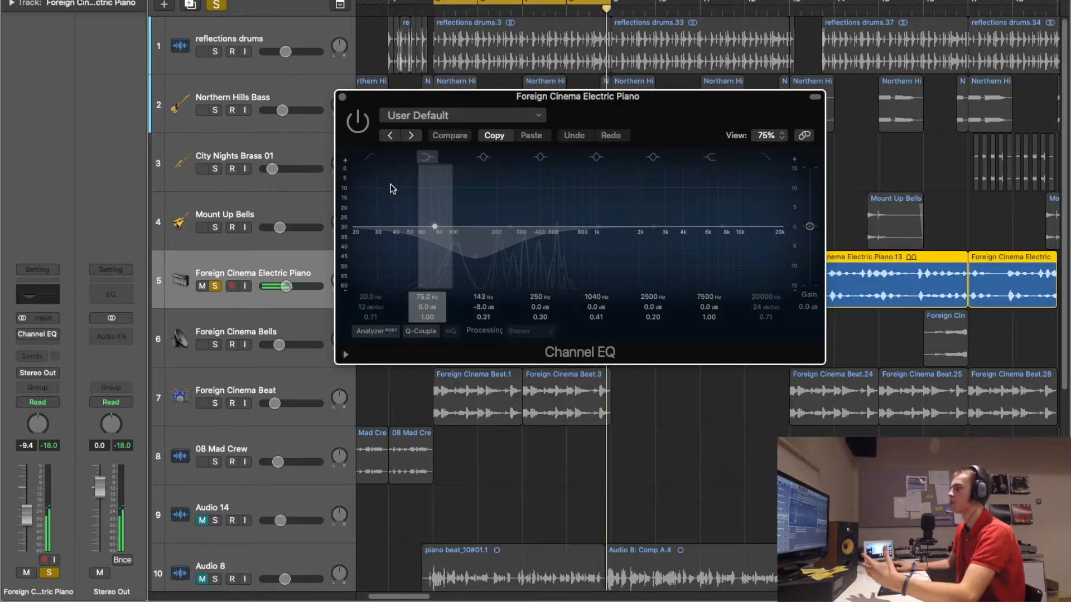
left_click(357, 121)
left_click(342, 98)
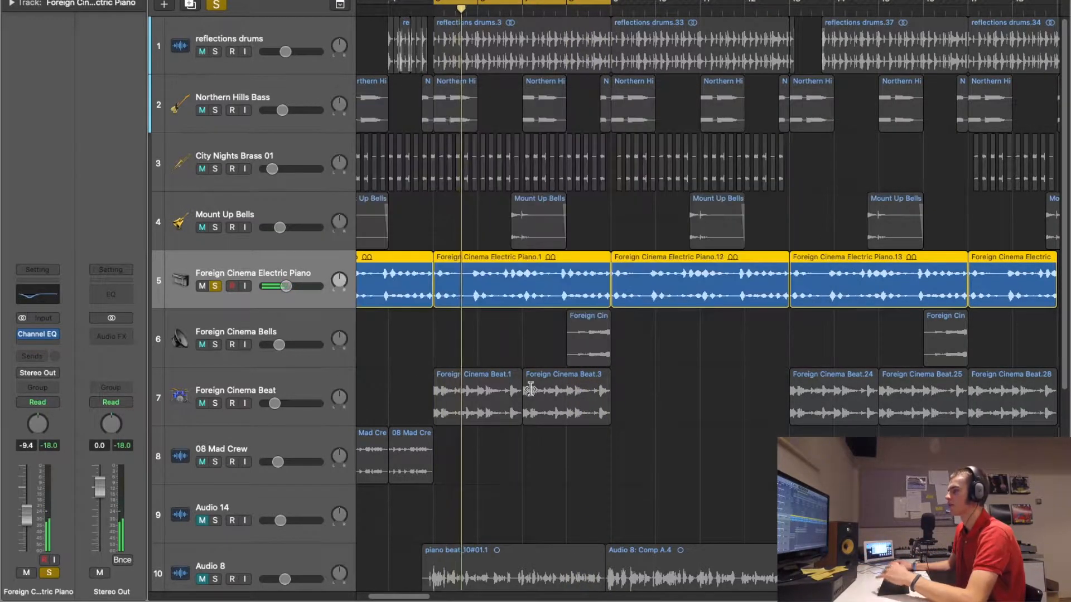
- Unsolo the electric piano, select the Northern Hills Bass track, and preview its original loop from the loop library
mouse_move(227, 123)
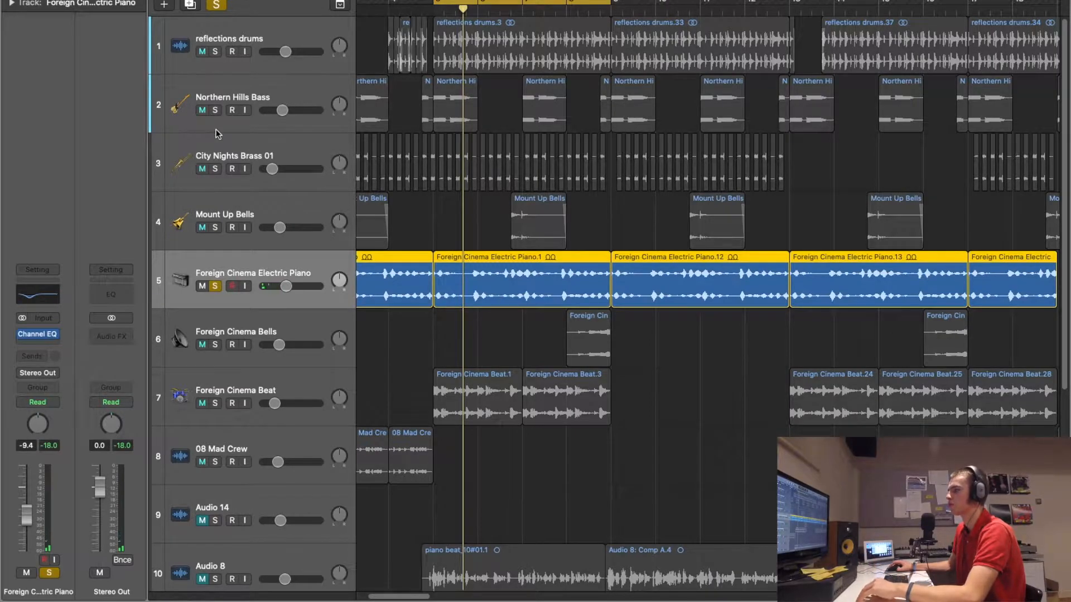
left_click(215, 286)
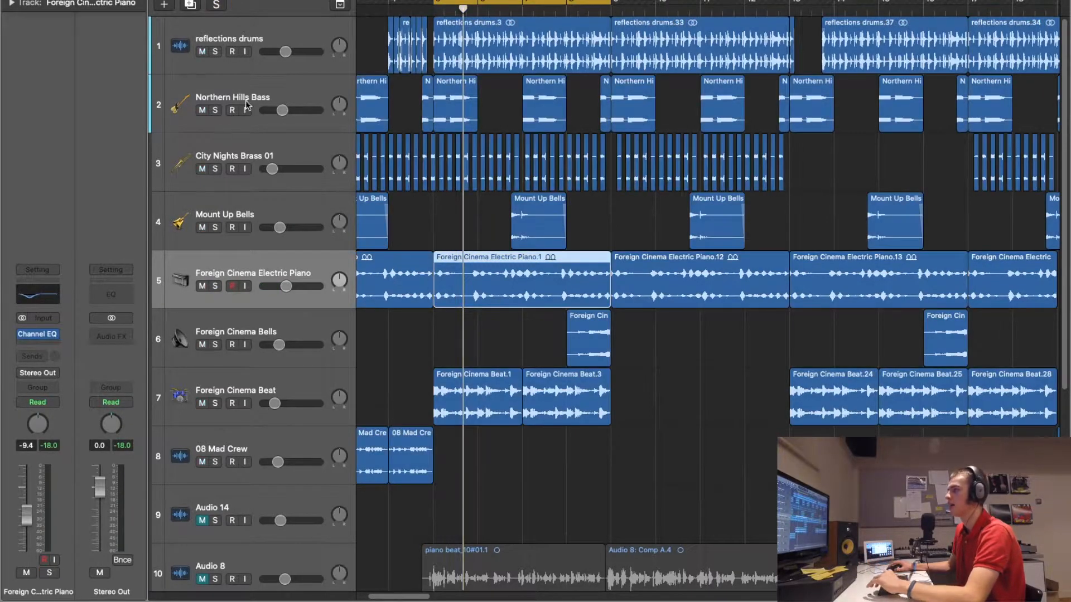
left_click(251, 120)
key("o")
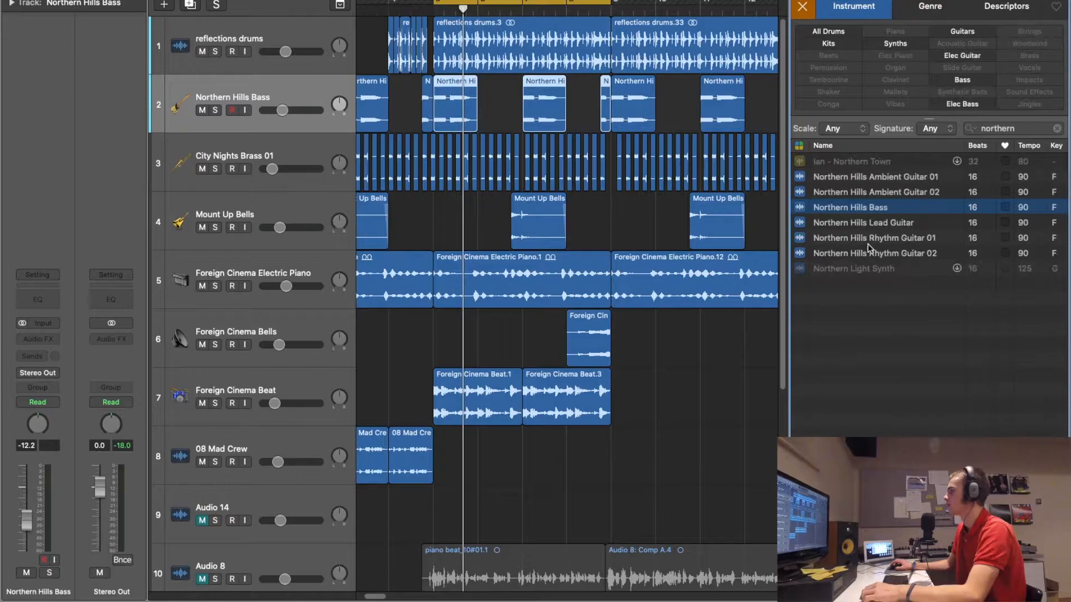
left_click(851, 206)
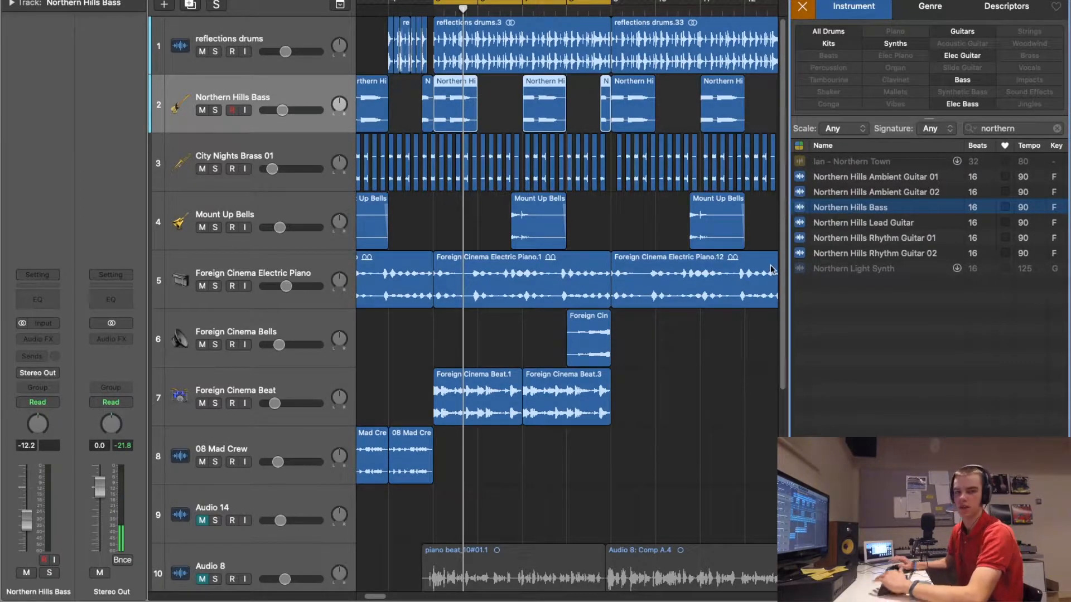
- Play the soloed Northern Hills Bass track, adding the Foreign Cinema Electric Piano and reflections drums to the solo
left_click(214, 110)
key("space")
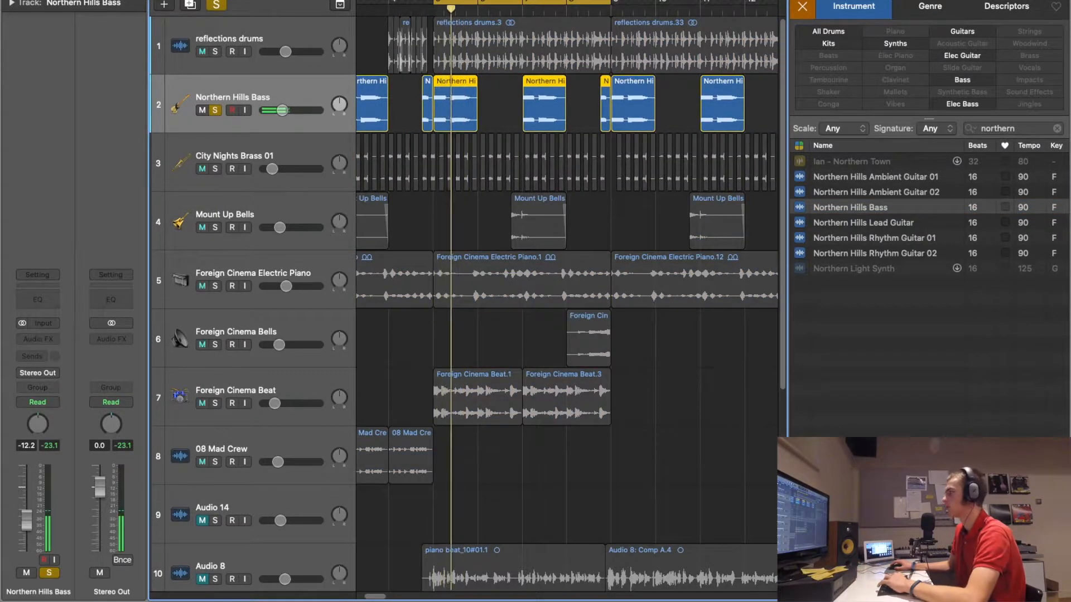
key("o")
left_click(590, 7)
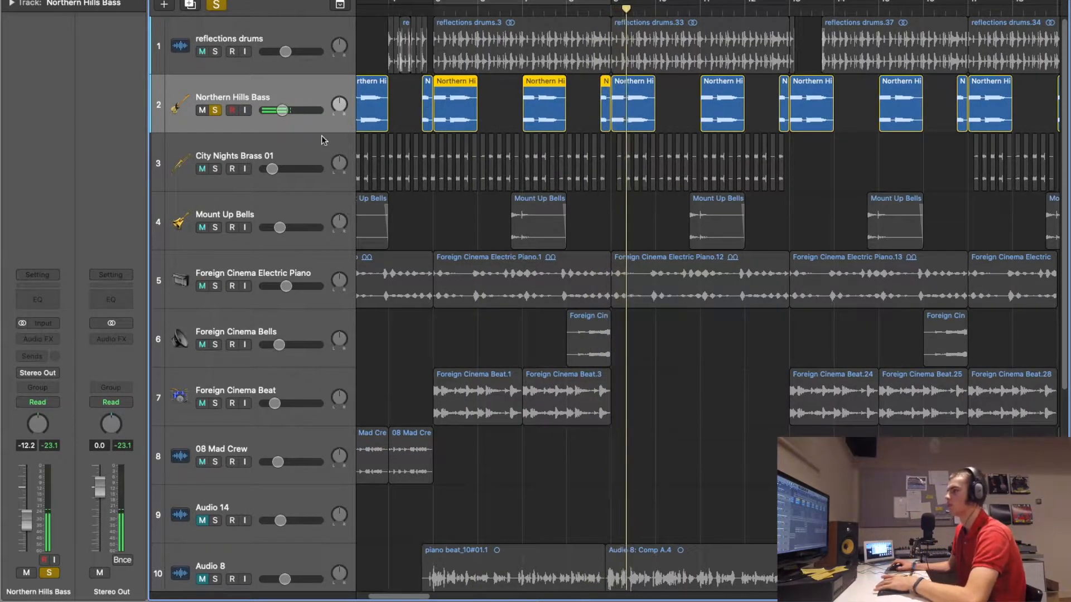
left_click(215, 285)
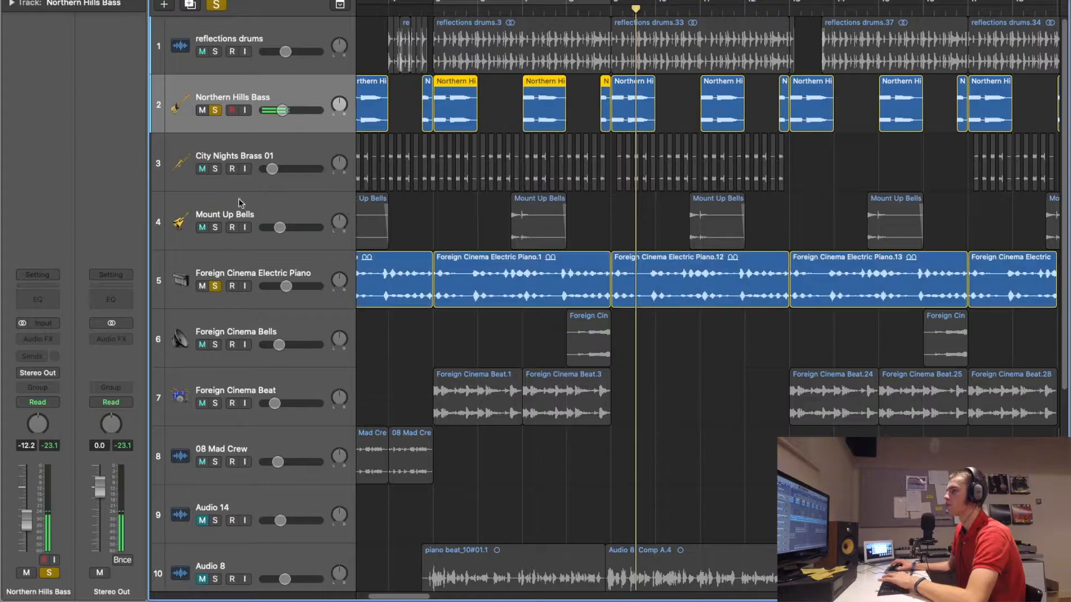
left_click(217, 51)
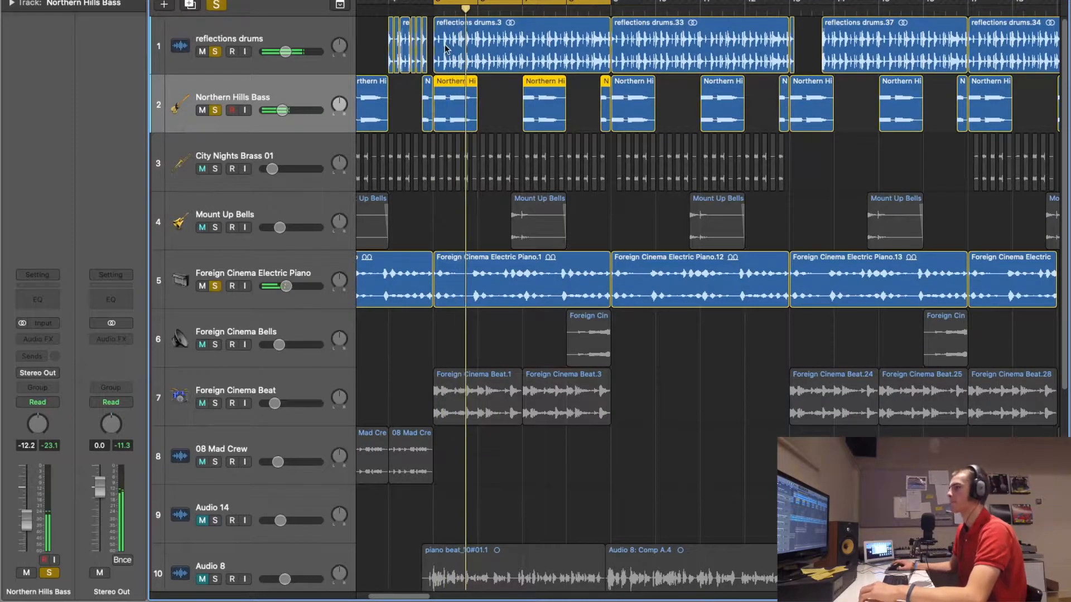
- Lower the level of the reflections drums' Flange bus to -20.0 dB during playback
left_click(301, 37)
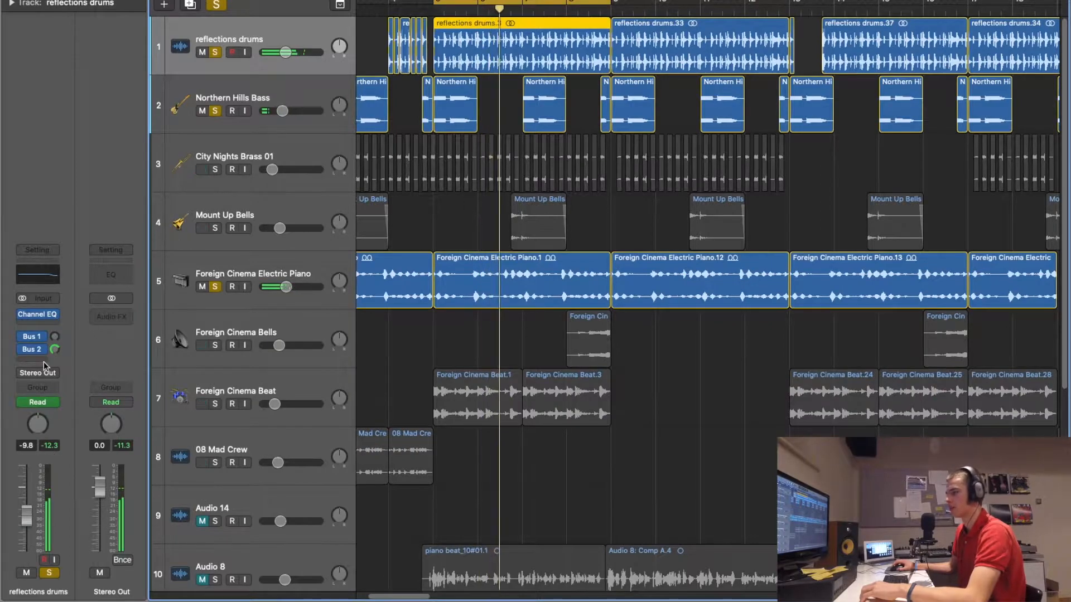
left_click(54, 350)
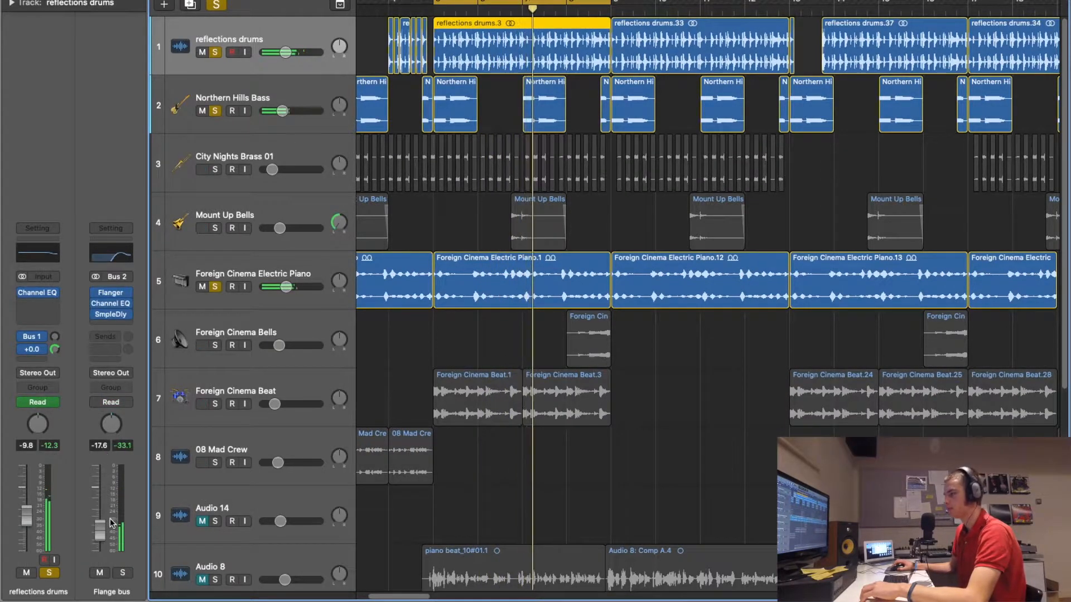
left_click_drag(104, 526, 106, 533)
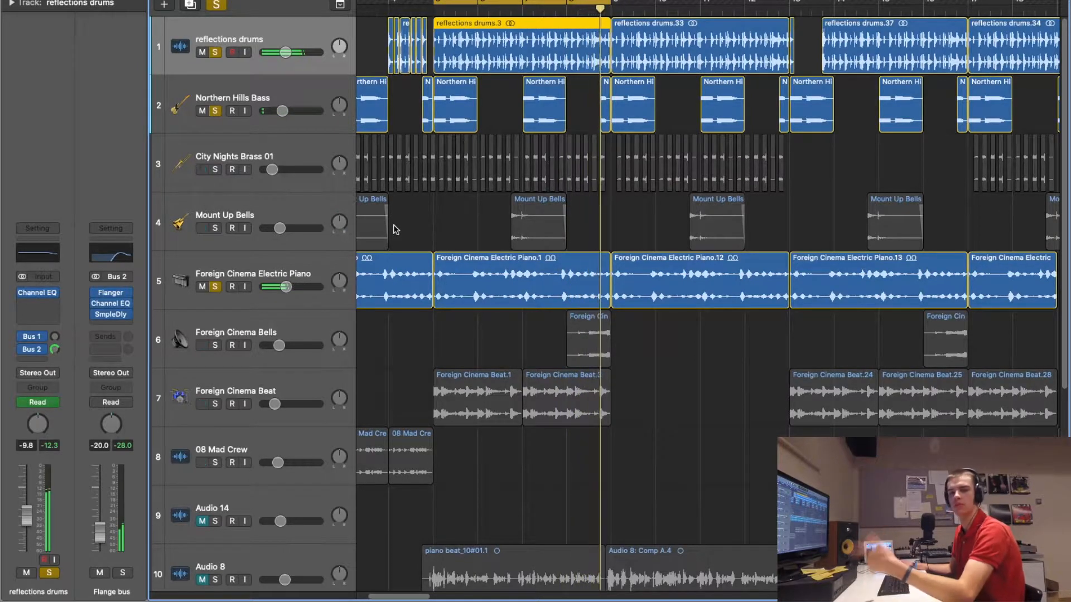
- Examine the soloed Mount Up Bells track's pan automation zoomed to its region, and clear all solos
left_click(248, 226)
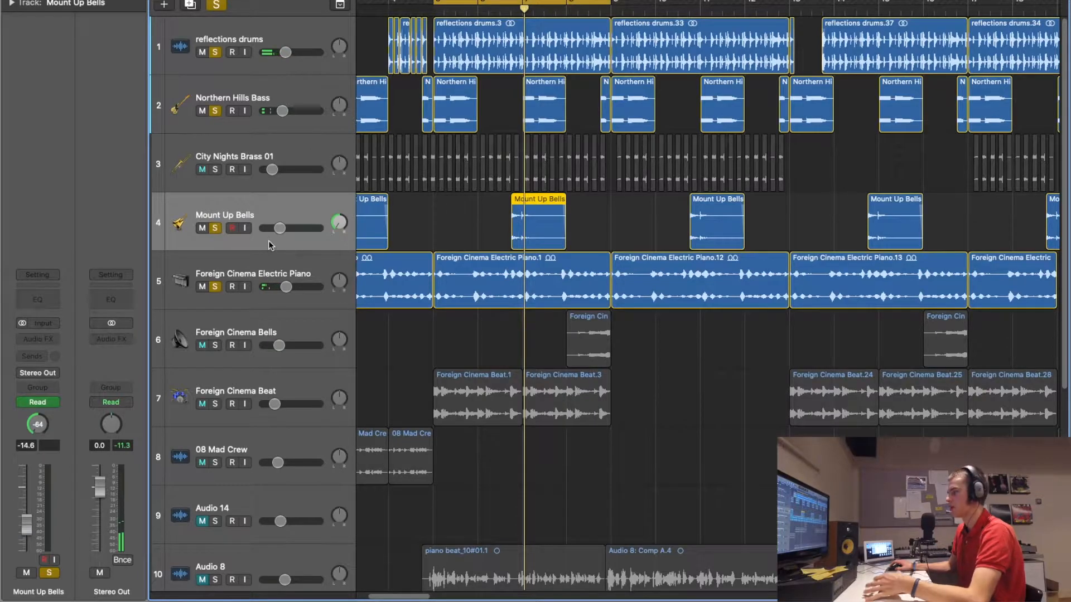
key("a")
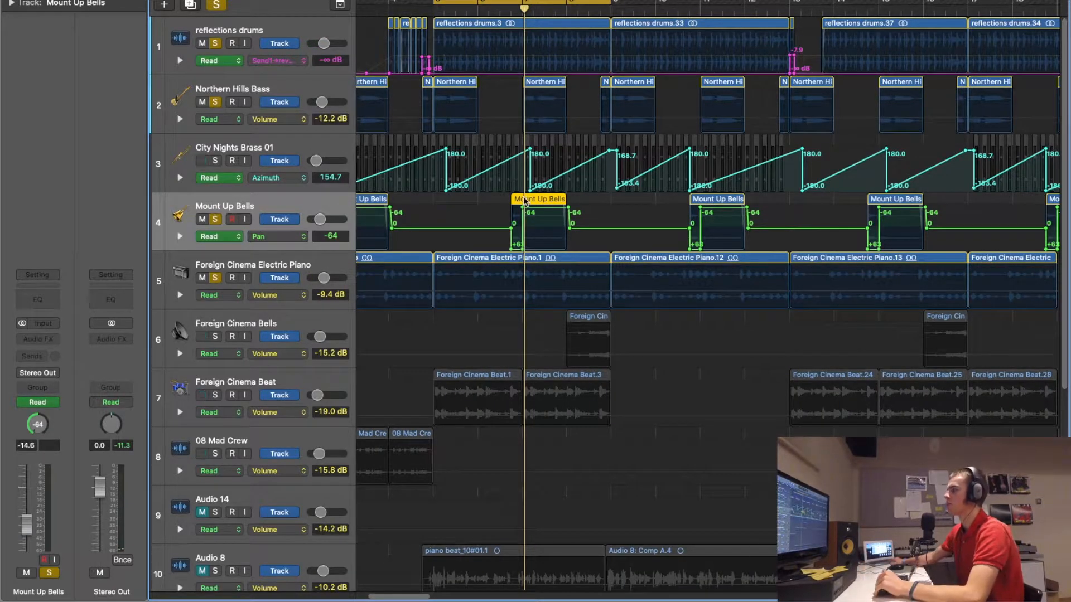
key("z")
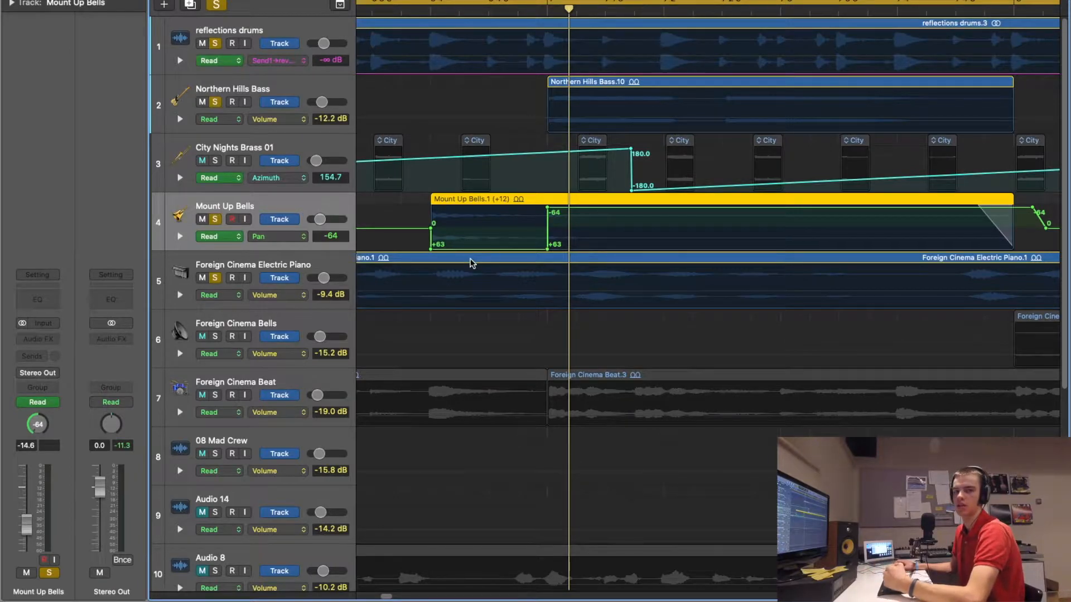
key("ctrl+s")
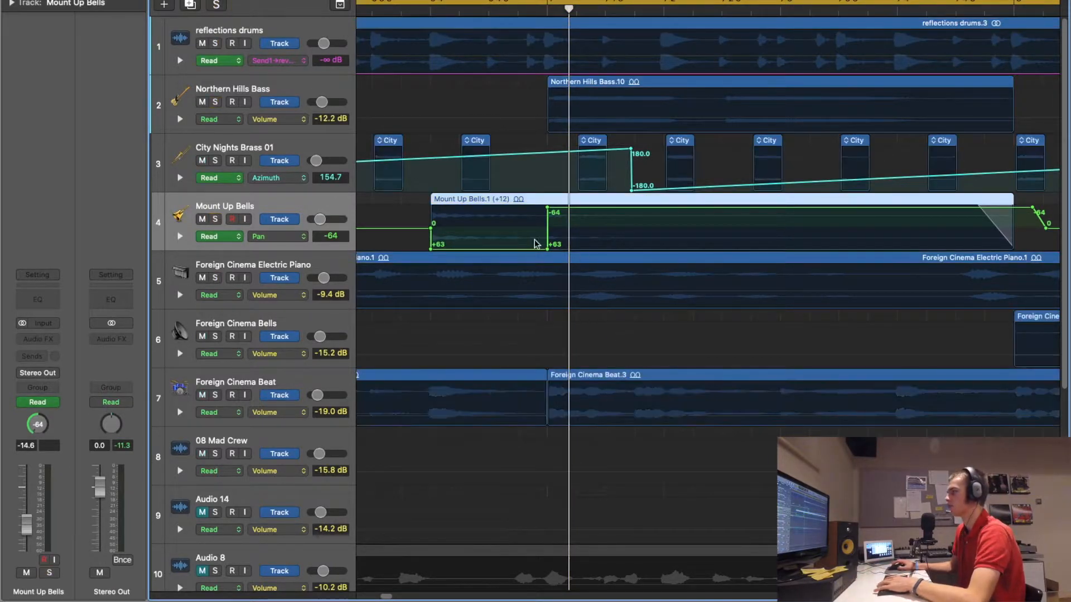
- Play Mount Up Bells soloed together with the reflections drums, Northern Hills Bass and Foreign Cinema Electric Piano, and hide the track automation
left_click(215, 220)
left_click(216, 278)
key("super+Left")
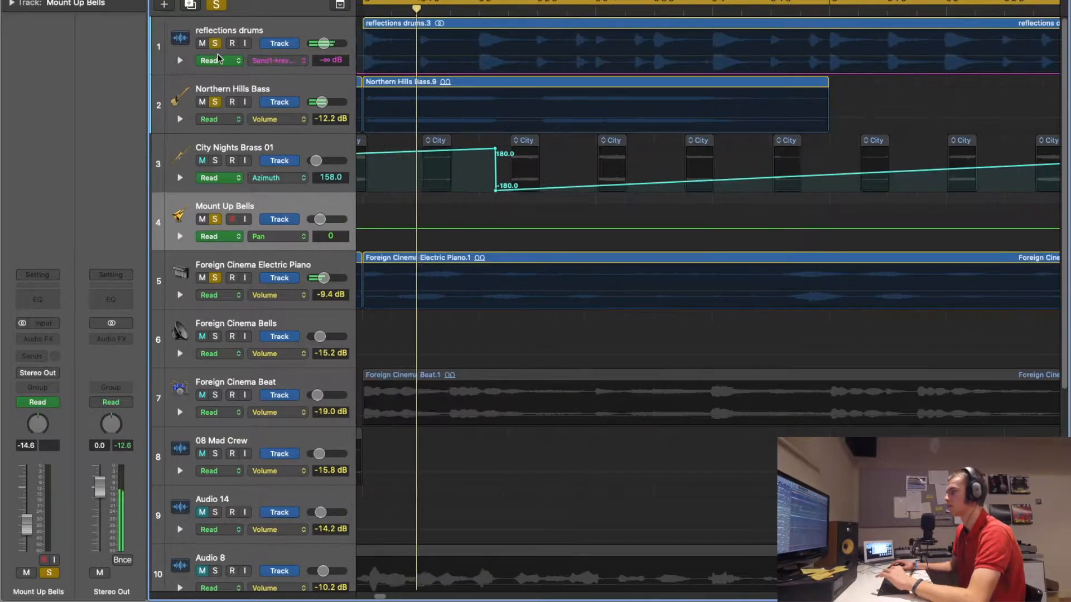
key("super+Left")
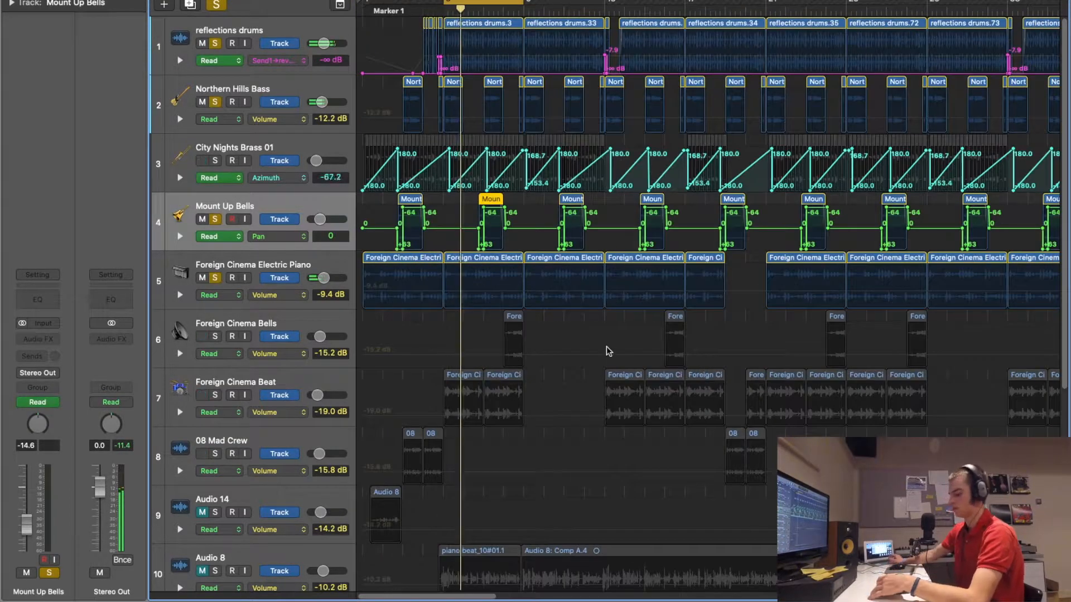
key("a")
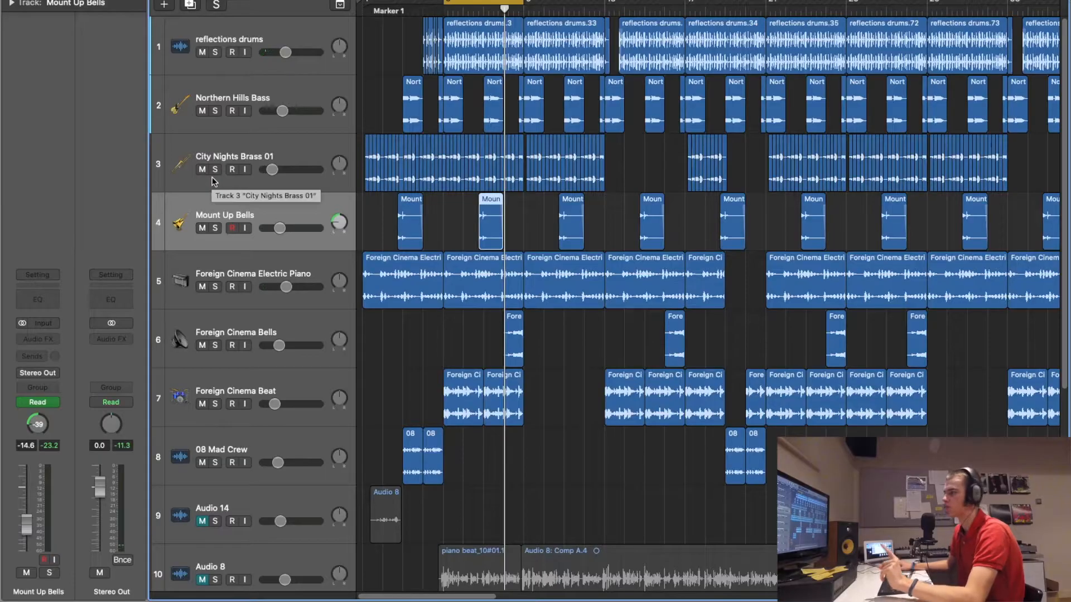
- Solo the City Nights Brass 01 track and preview its original loop by searching the loop library for "city nights"
left_click(217, 174)
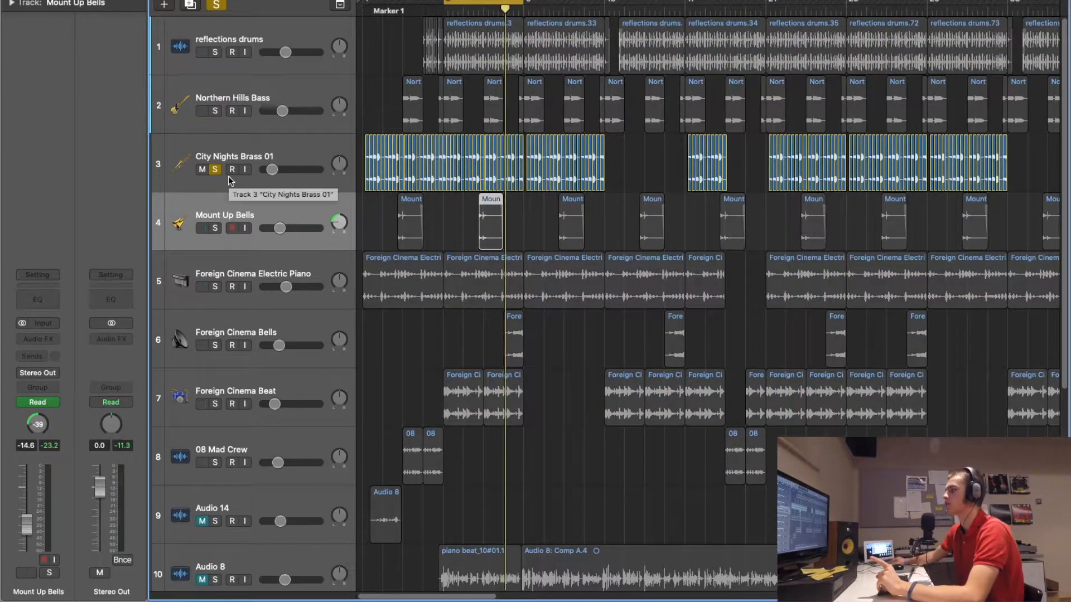
key("super+Right")
key("super+Right")
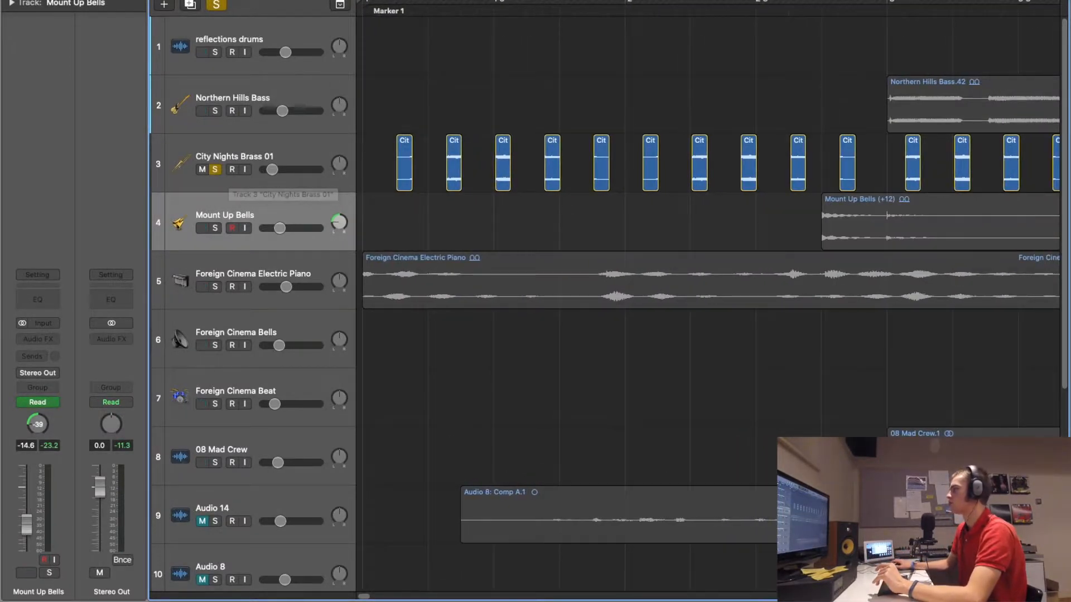
key("o")
left_click(1051, 127)
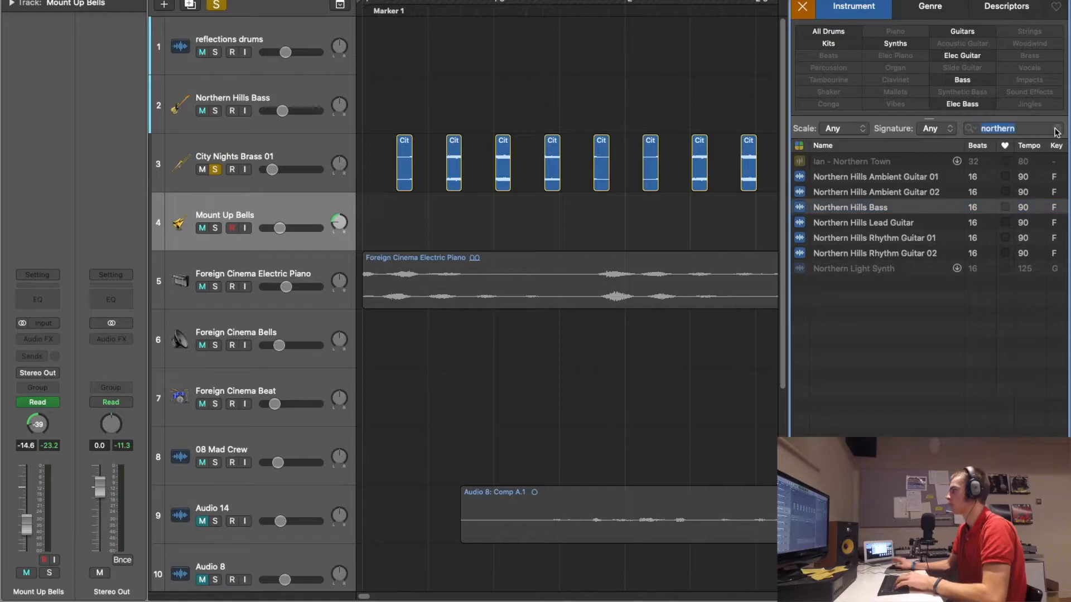
type("city nights")
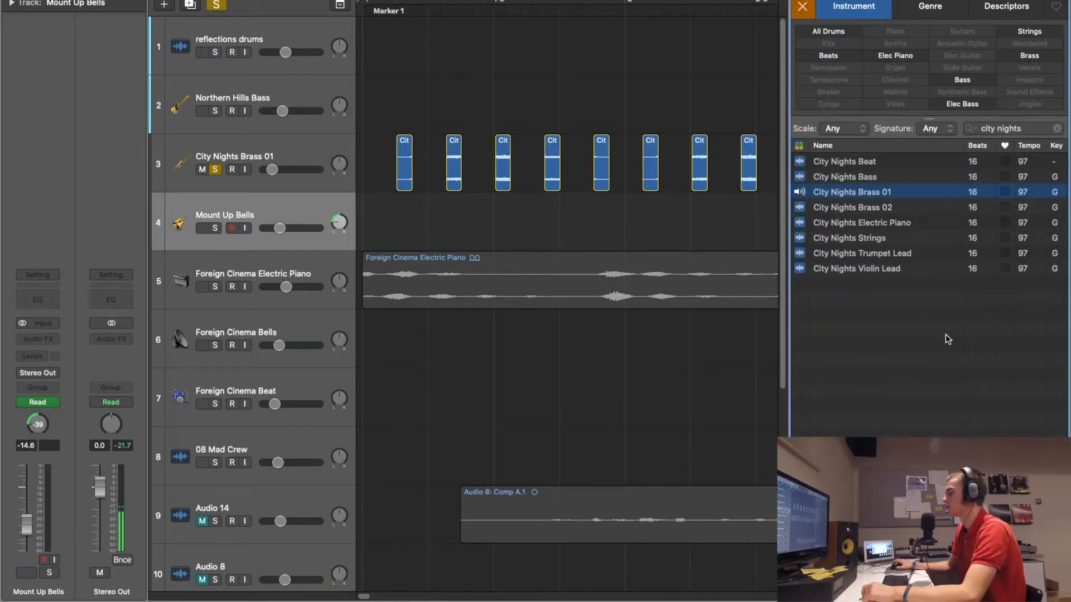
left_click(878, 192)
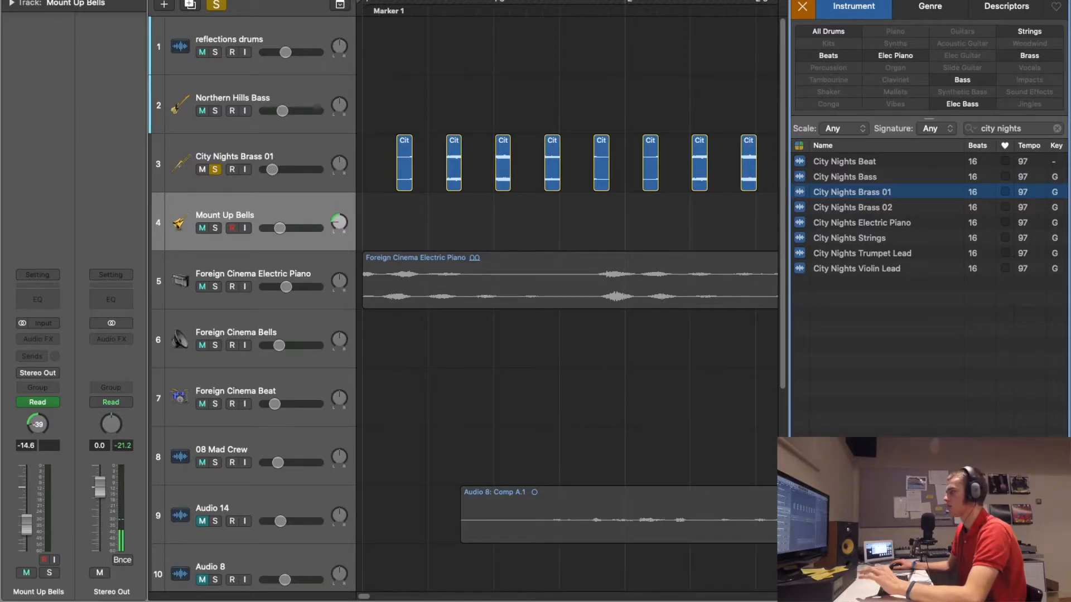
- Close the loop library and play the soloed City Nights Brass 01 track's chopped regions from the song's beginning
key("o")
left_click_drag(407, 184, 608, 183)
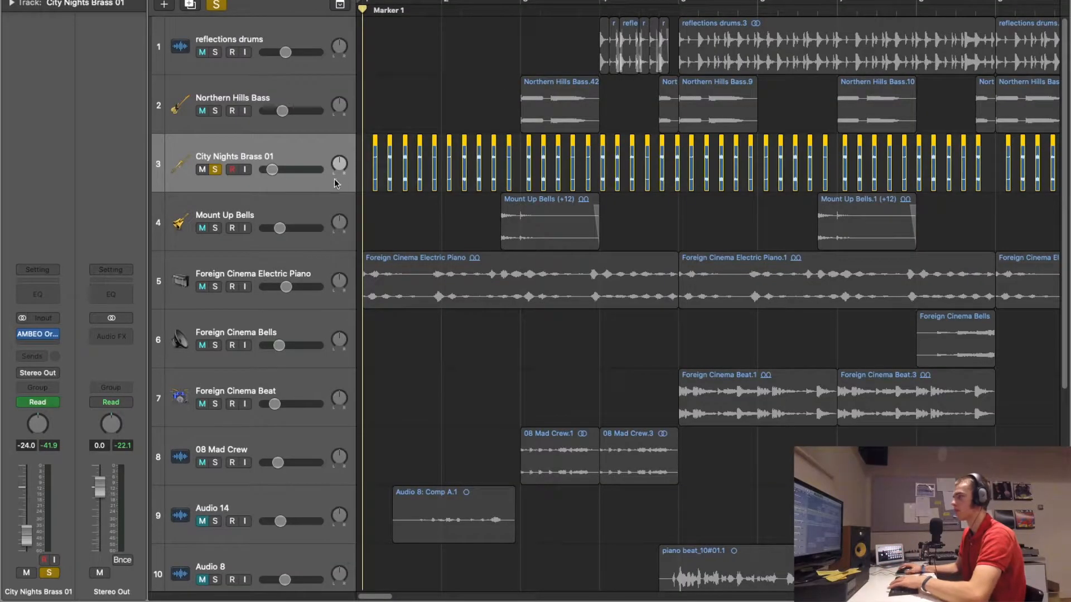
scroll(336, 183, "up", 10)
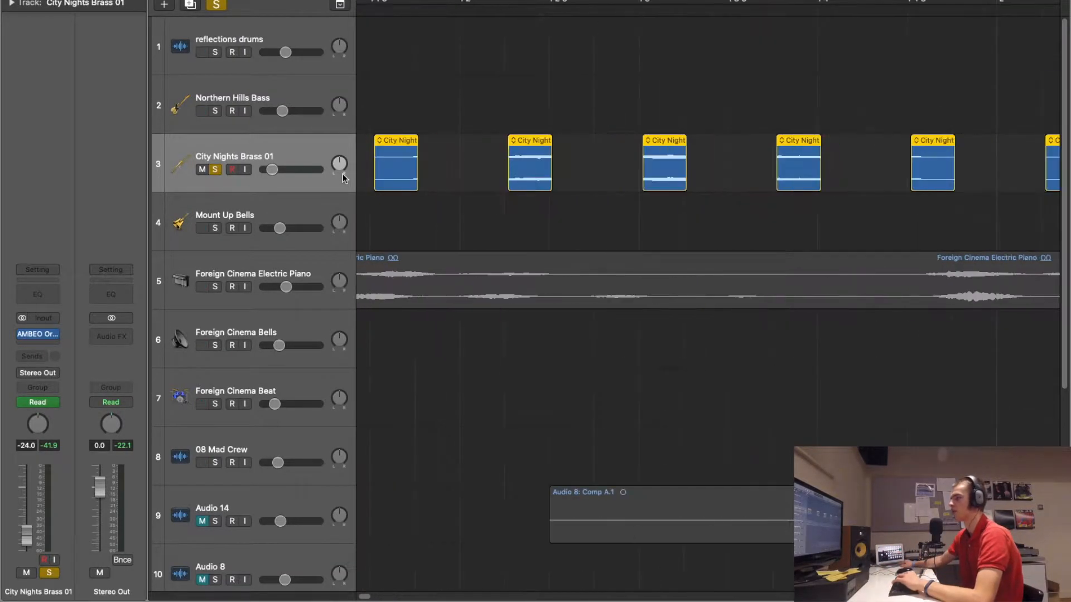
scroll(335, 184, "left", 3)
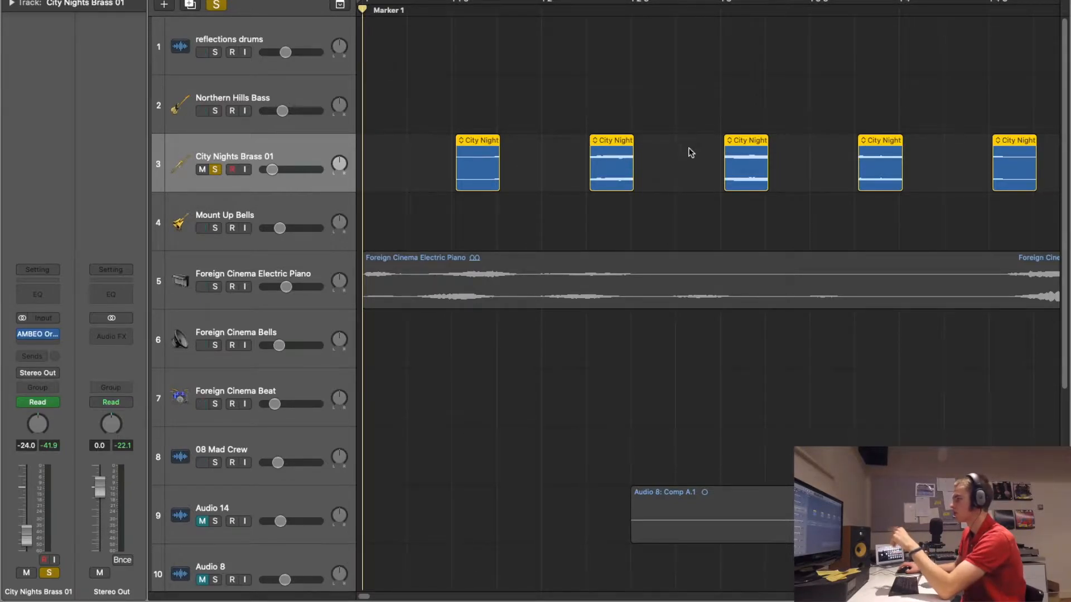
scroll(434, 99, "down", 4)
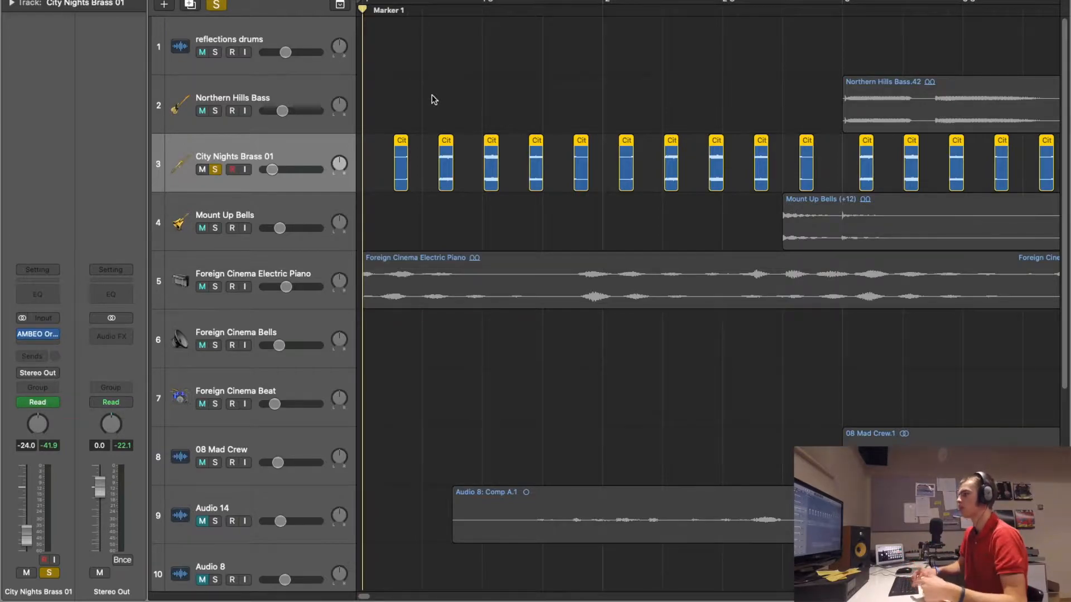
key("space")
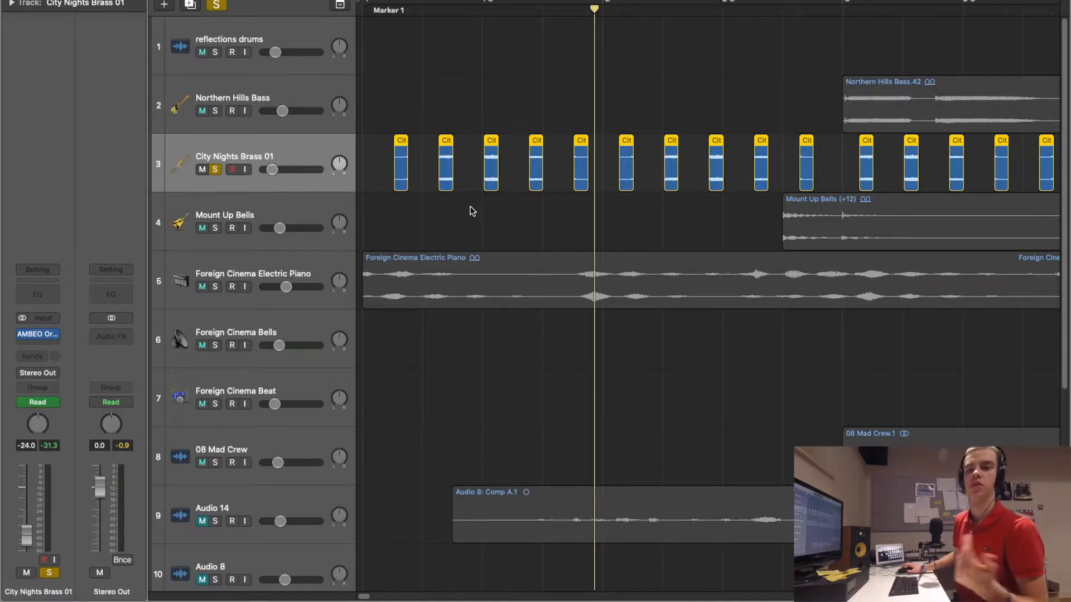
- Show the automation and play City Nights Brass 01 with its AMBEO Orbit window open below the track to follow the azimuth movement
key("a")
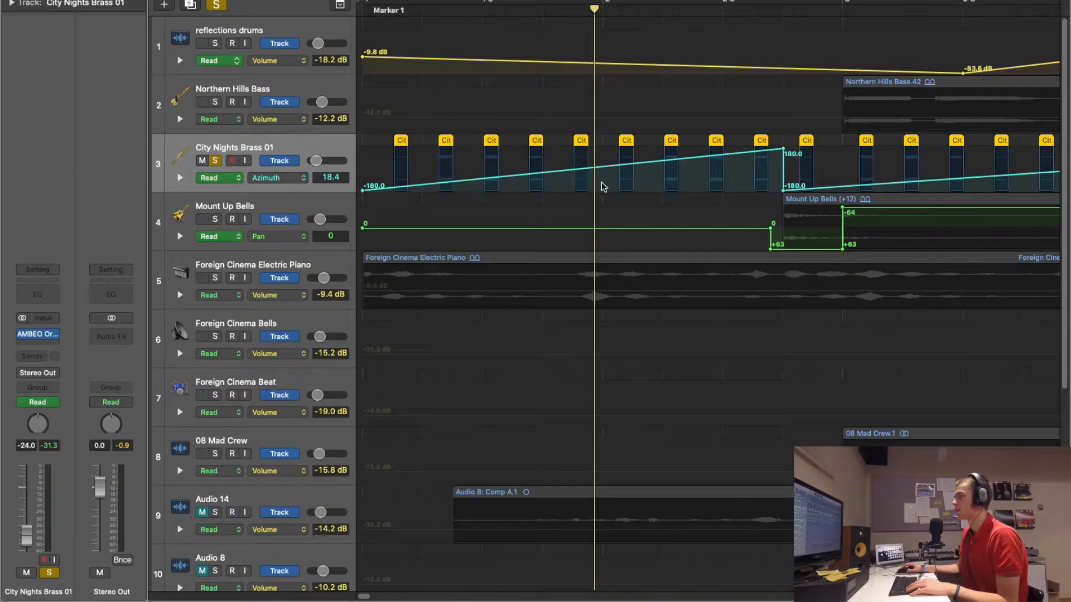
left_click(48, 333)
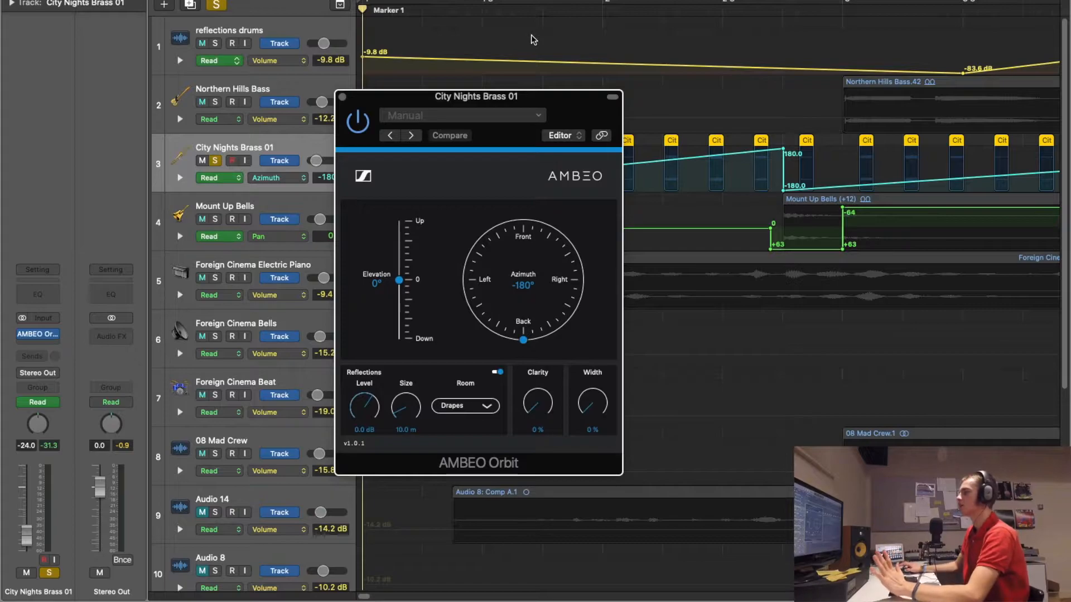
left_click_drag(508, 107, 544, 315)
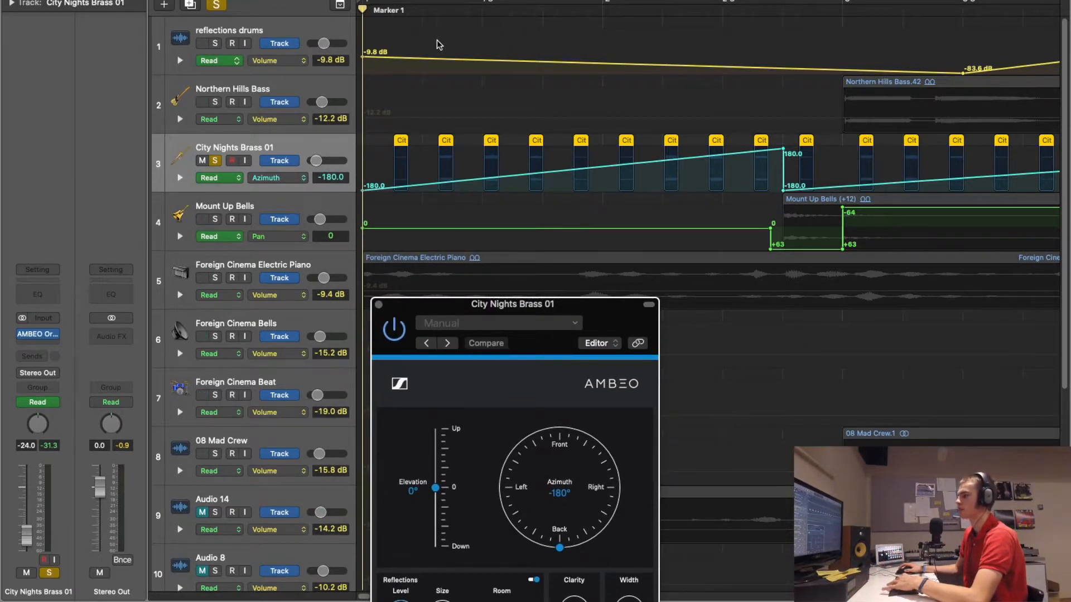
key("space")
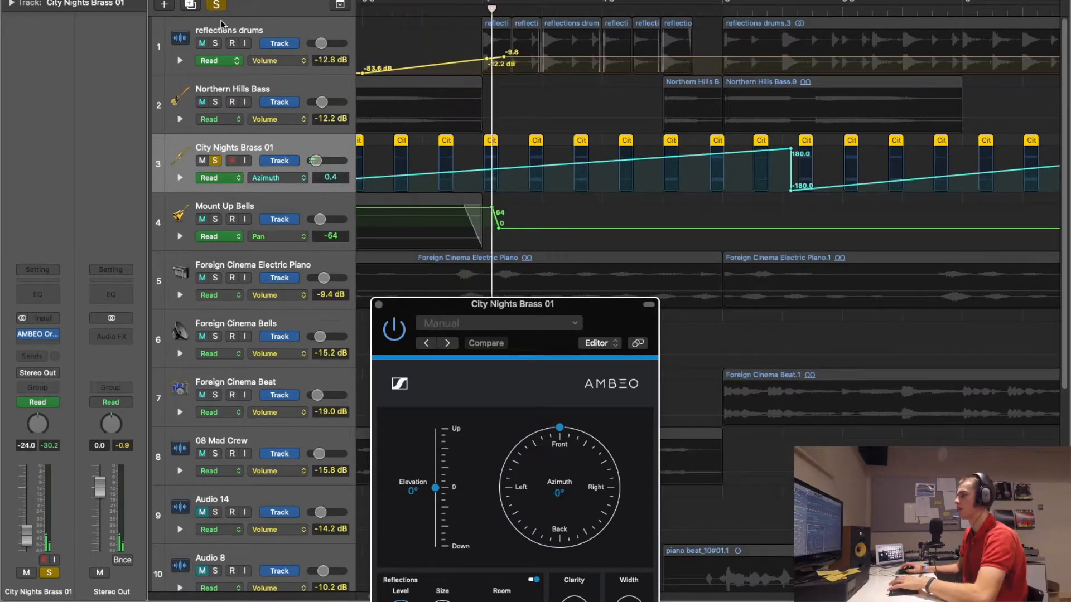
- Clear all solos, close the AMBEO Orbit window and return to the arrangement with automation hidden
left_click(217, 5)
left_click(379, 305)
key("a")
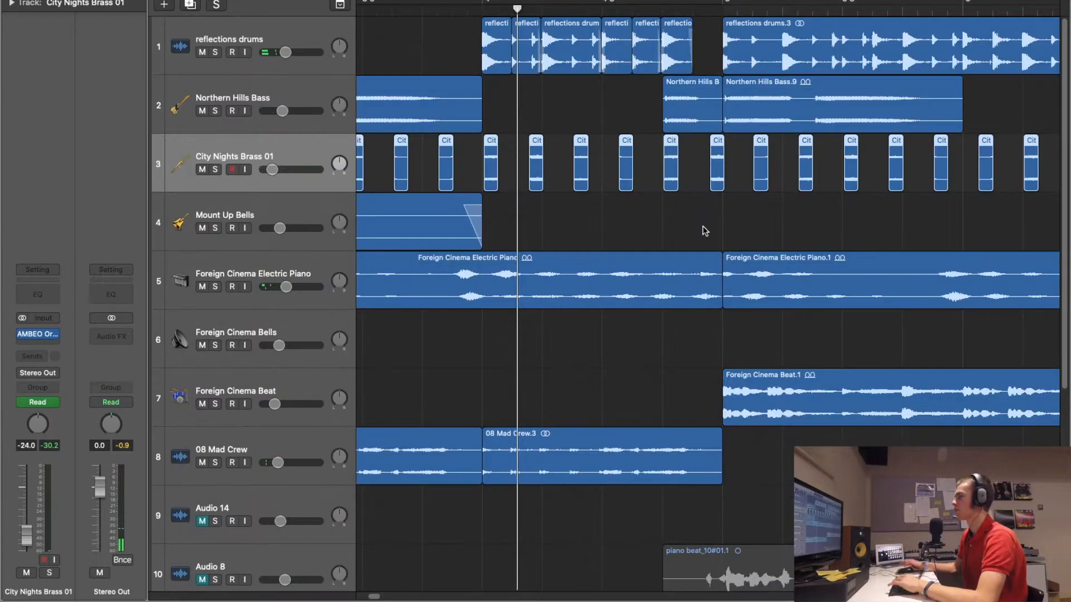
key("super+Left")
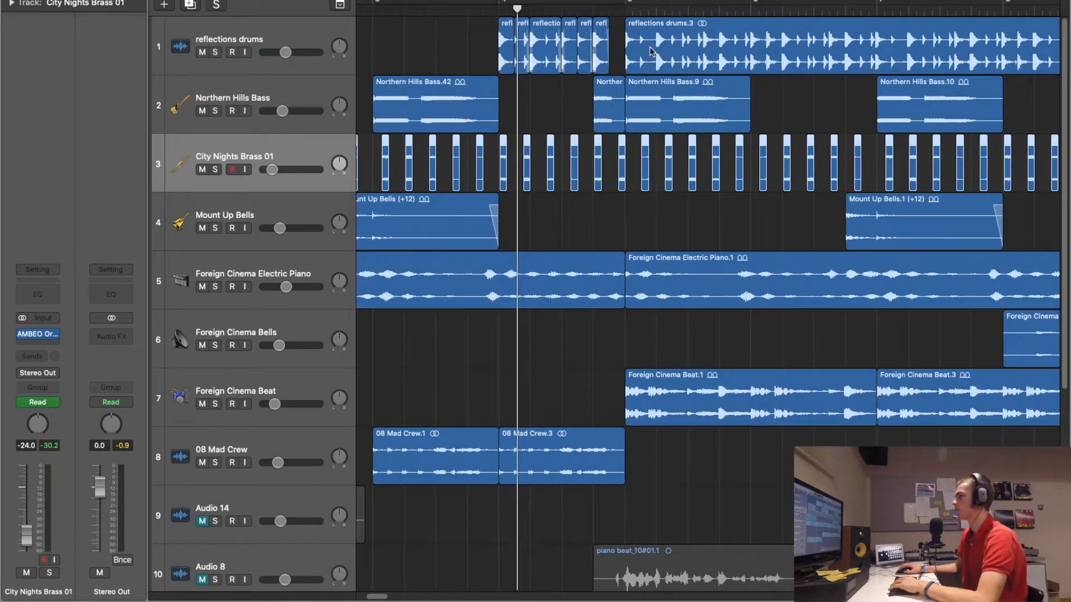
- Solo the Foreign Cinema Bells track and play its first region
left_click_drag(630, 5, 968, 32)
left_click(215, 345)
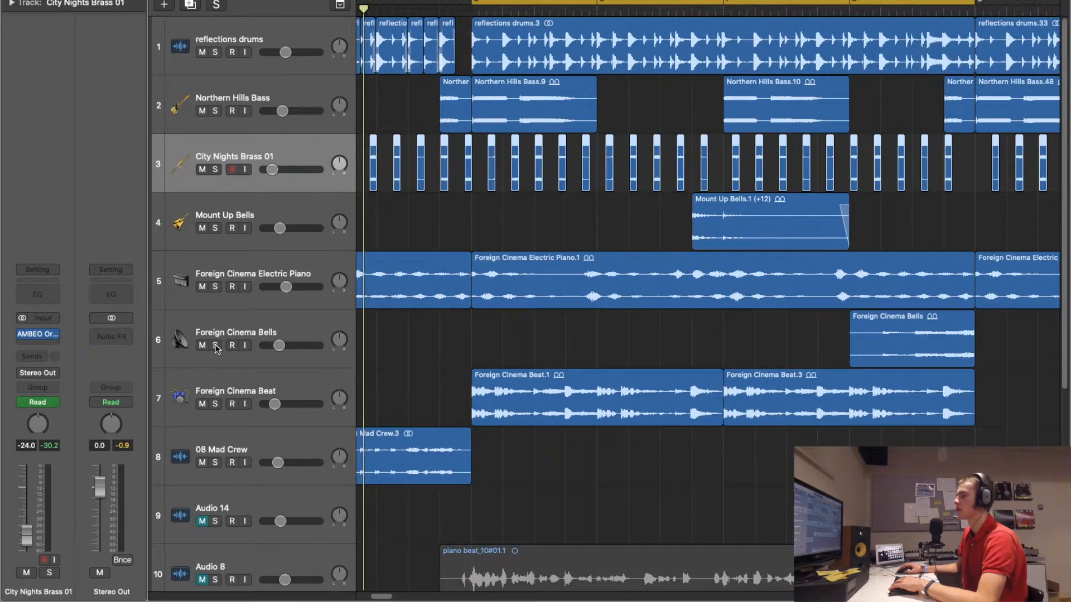
left_click(863, 8)
key("space")
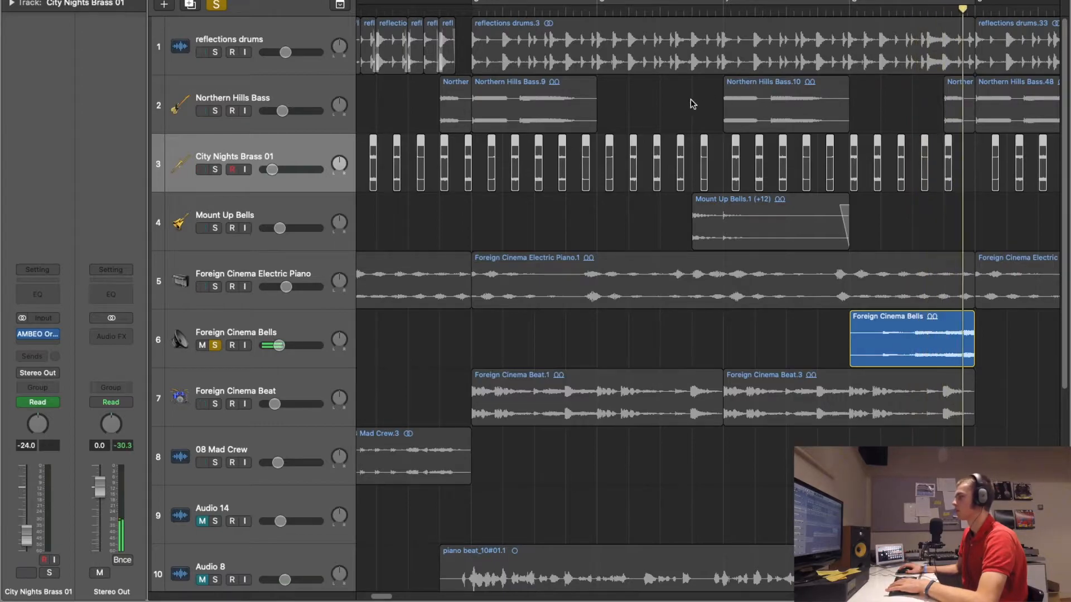
- Set the cycle range over the reflections drums.3 region and play it with all solos cleared
left_click_drag(471, 7, 962, 10)
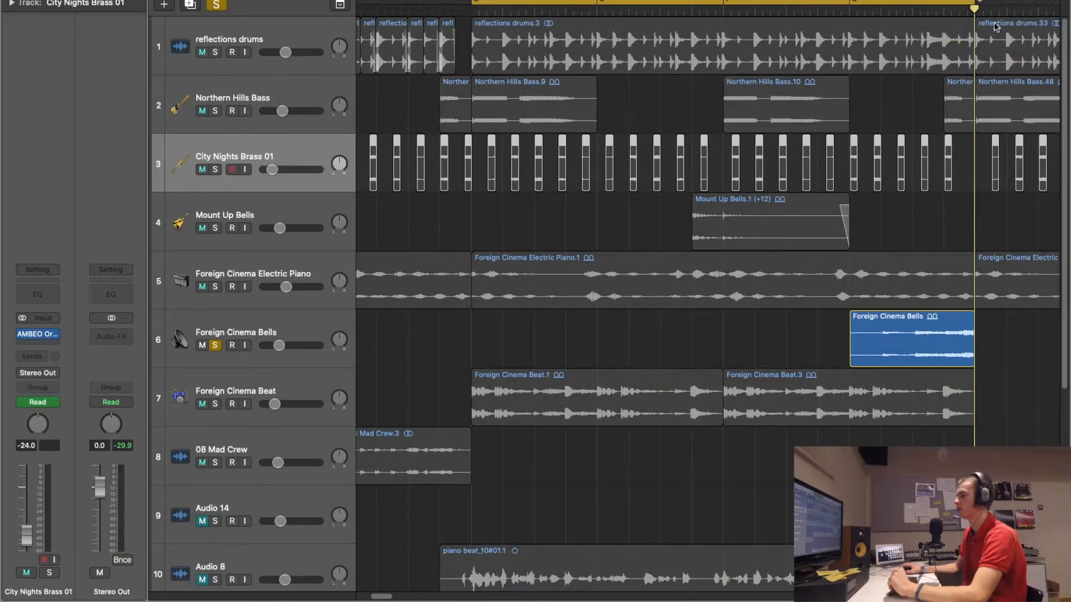
left_click(221, 5)
key("super+a")
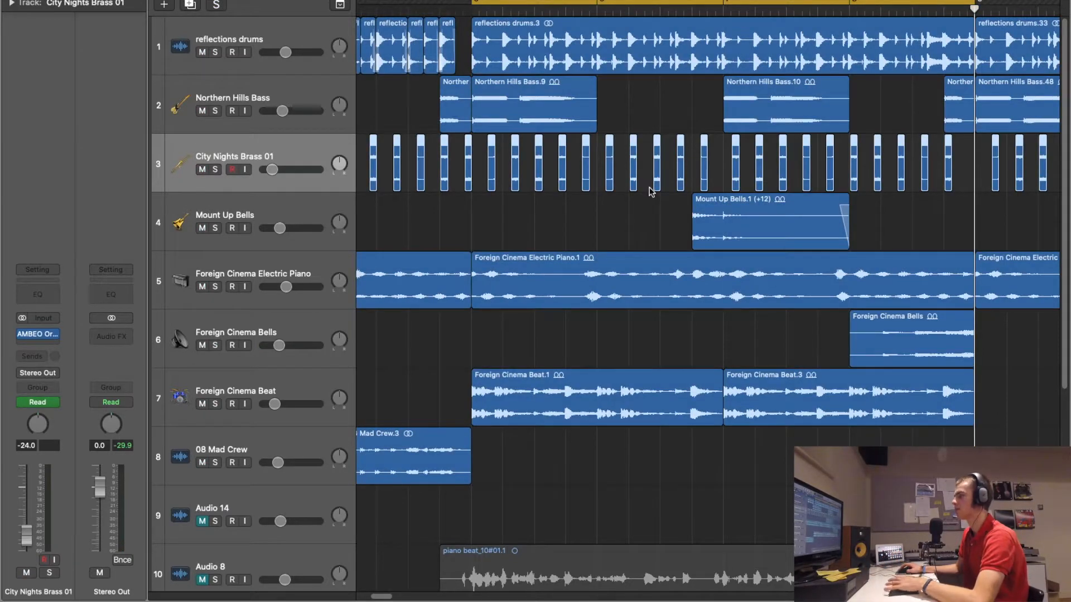
key("space")
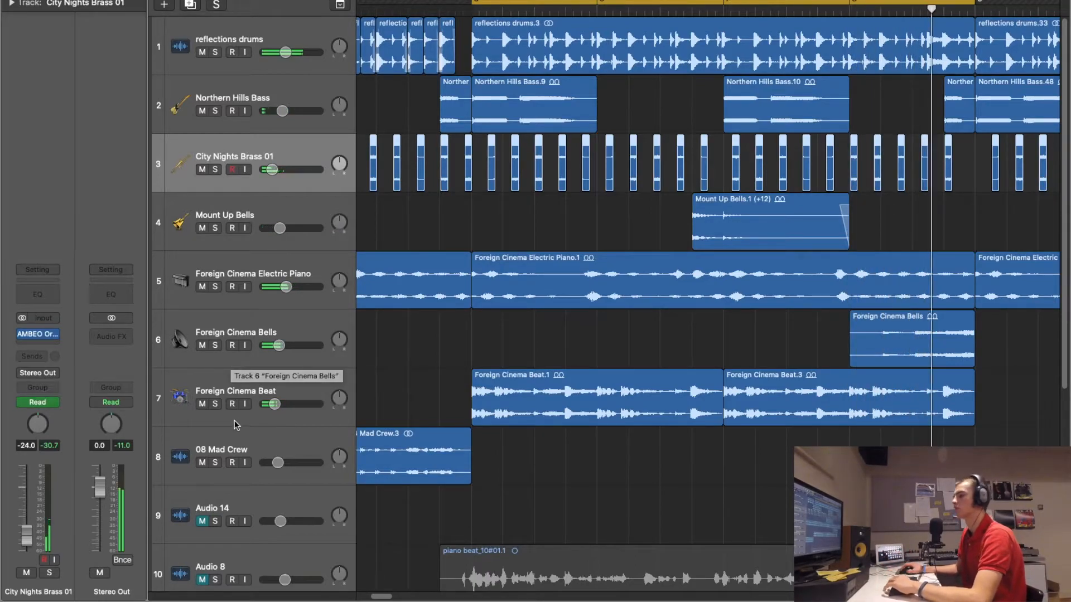
- Listen to the Foreign Cinema Beat track soloed in the cycled section, unsolo it and return the playhead to the song's beginning
left_click(214, 404)
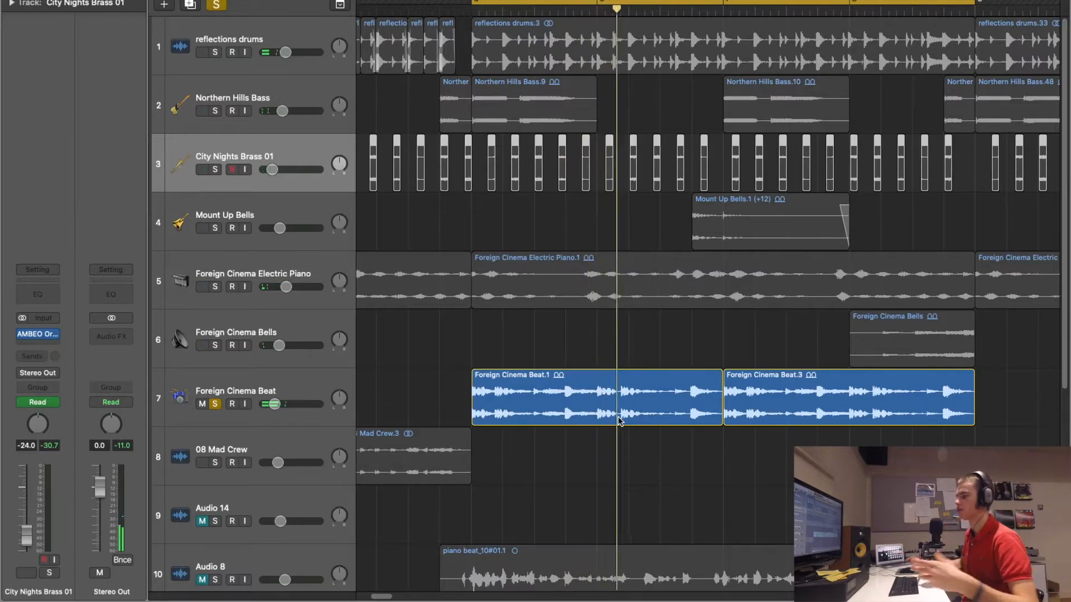
left_click(216, 404)
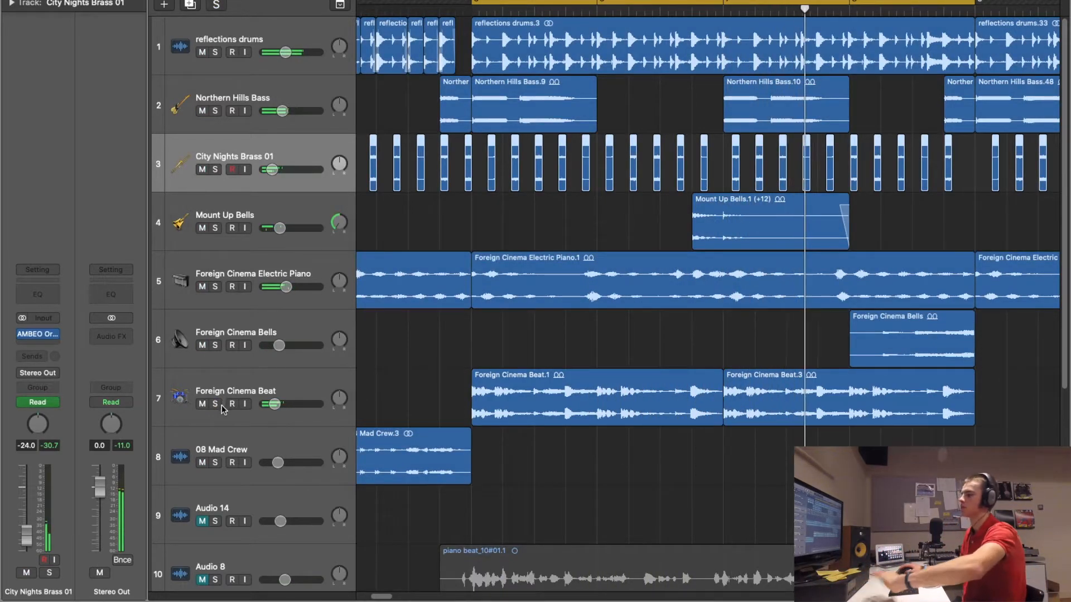
key("Return")
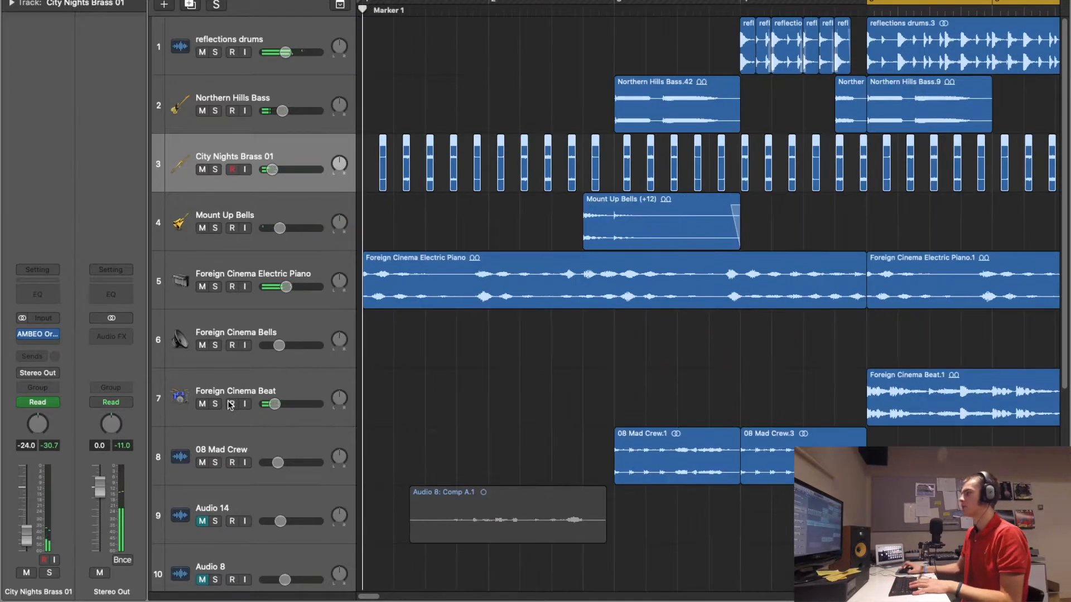
- Create a marker at the start of the reflections drums.3 region, keeping its default name, and play the song from the beginning
double_click(958, 5)
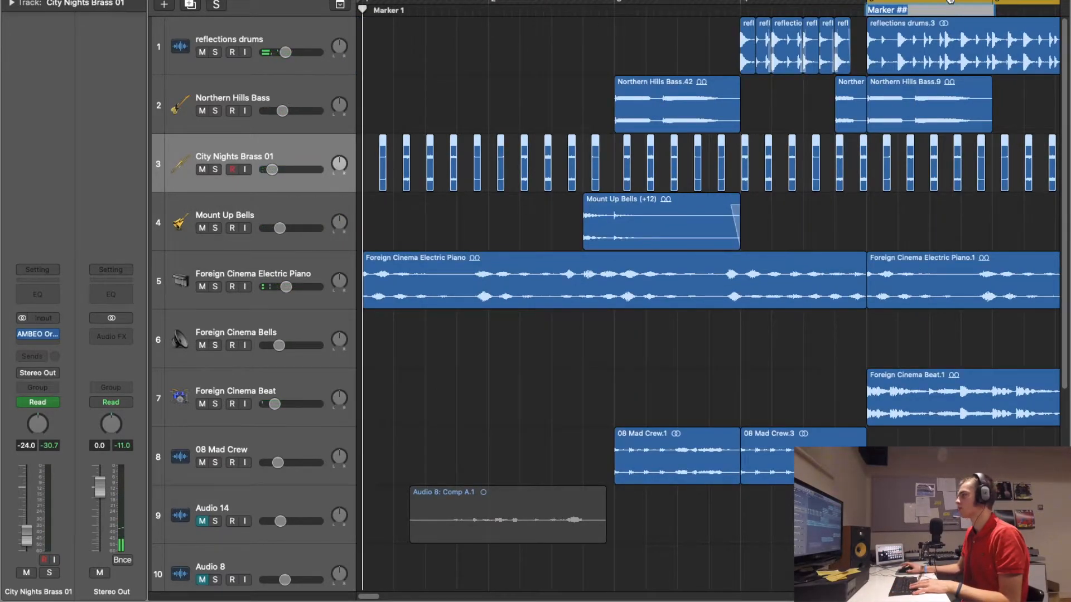
key("Return")
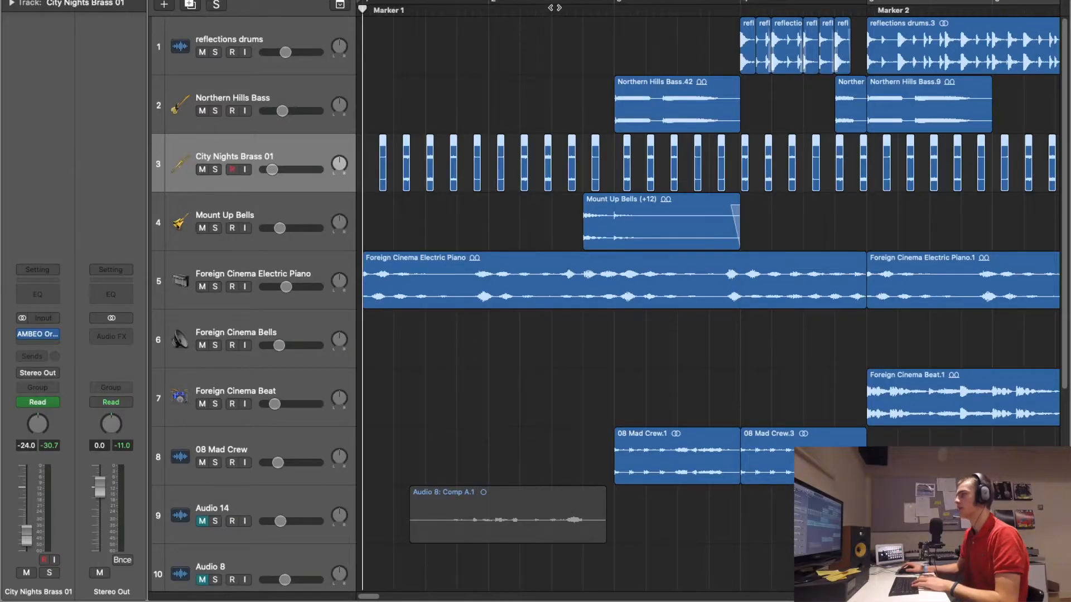
key("space")
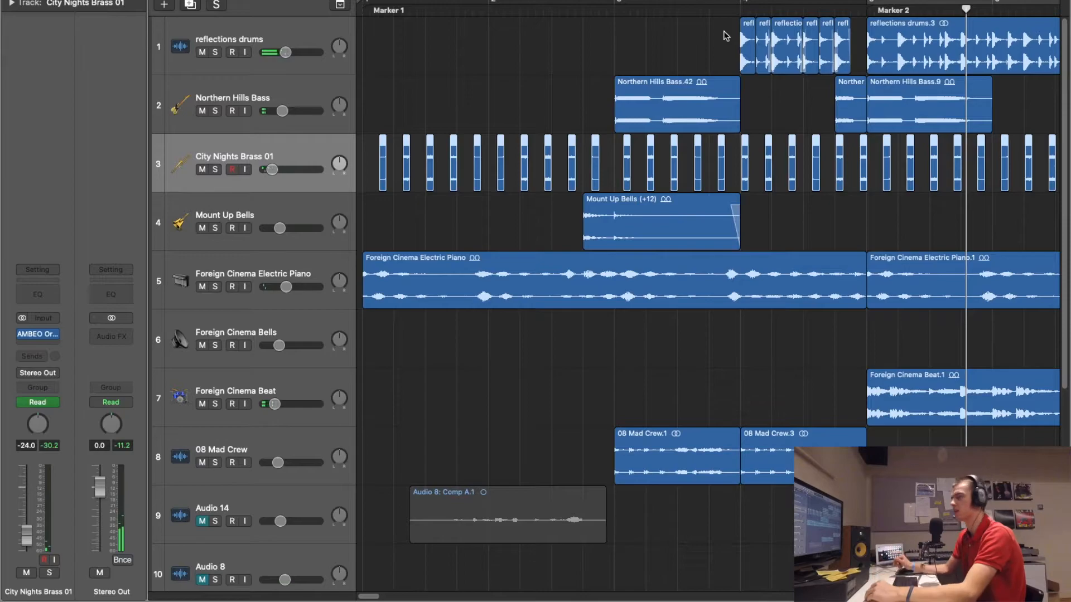
- Review the whole arrangement with the playhead placed at the end of the last regions
key("z")
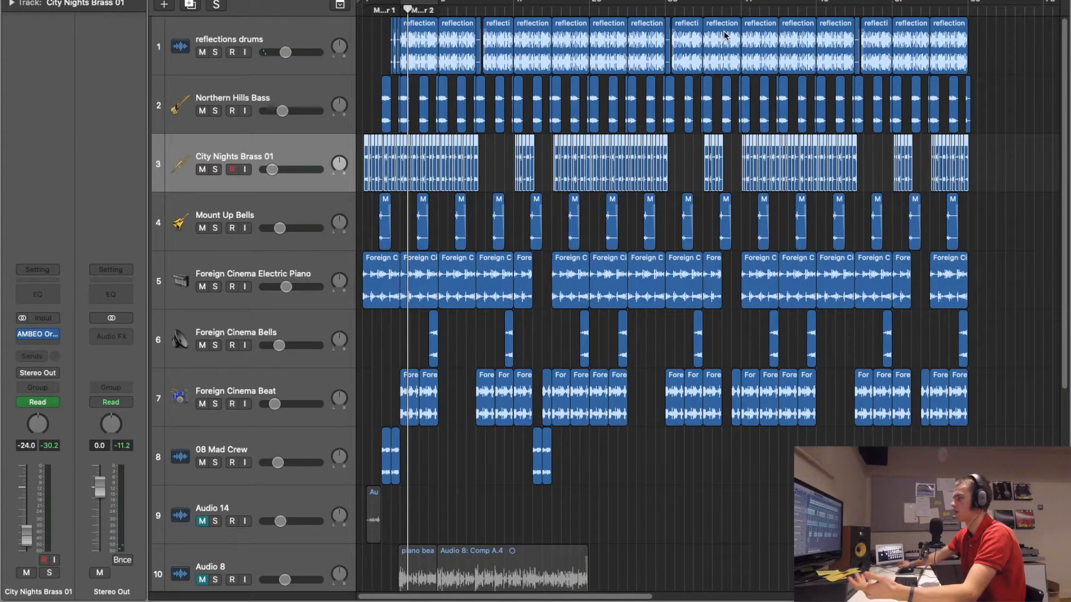
left_click(965, 2)
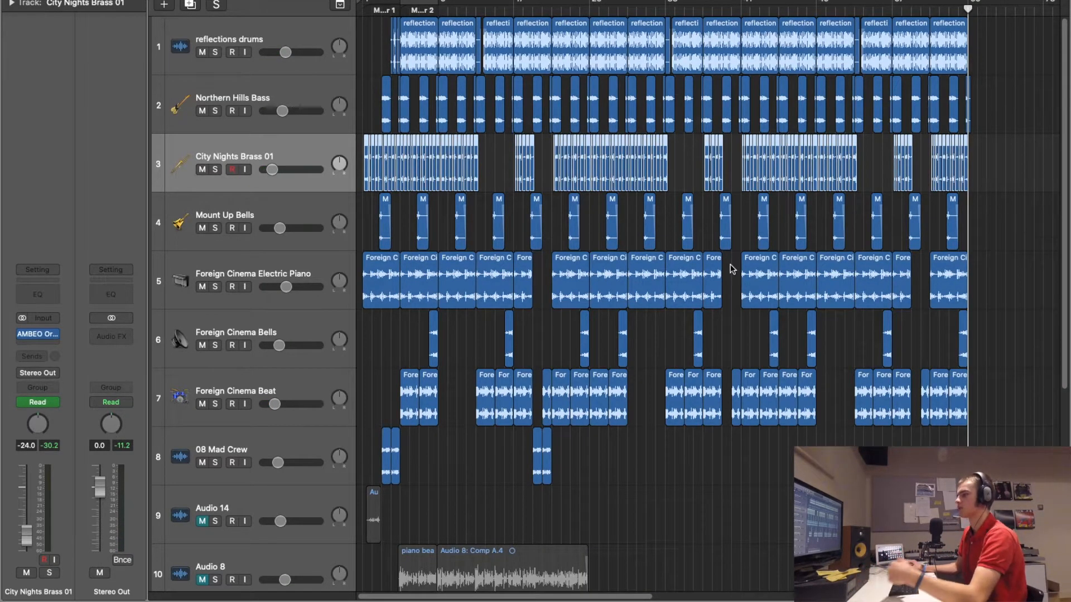
- Play the full mix from the start of the 08 Mad Crew.1 region
scroll(466, 236, "up", 10)
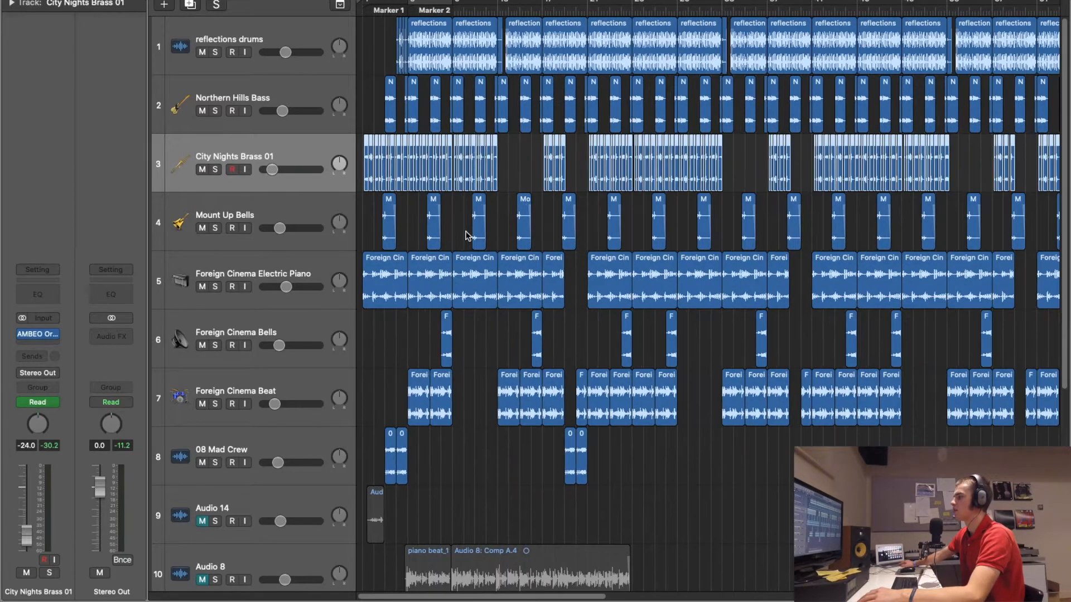
scroll(466, 236, "right", 3)
scroll(466, 236, "down", 3)
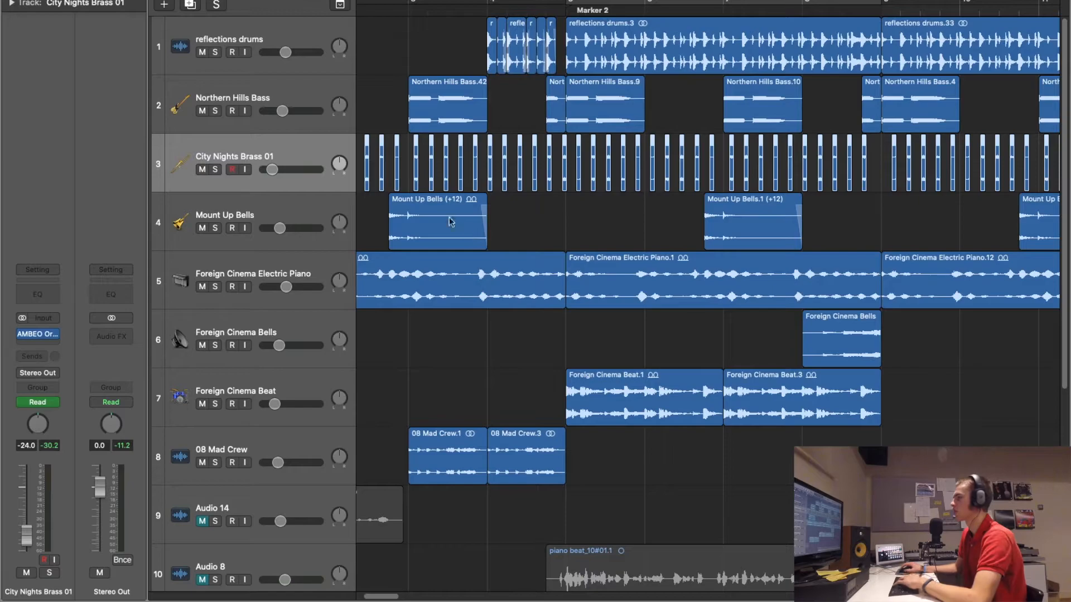
left_click(406, 7)
key("space")
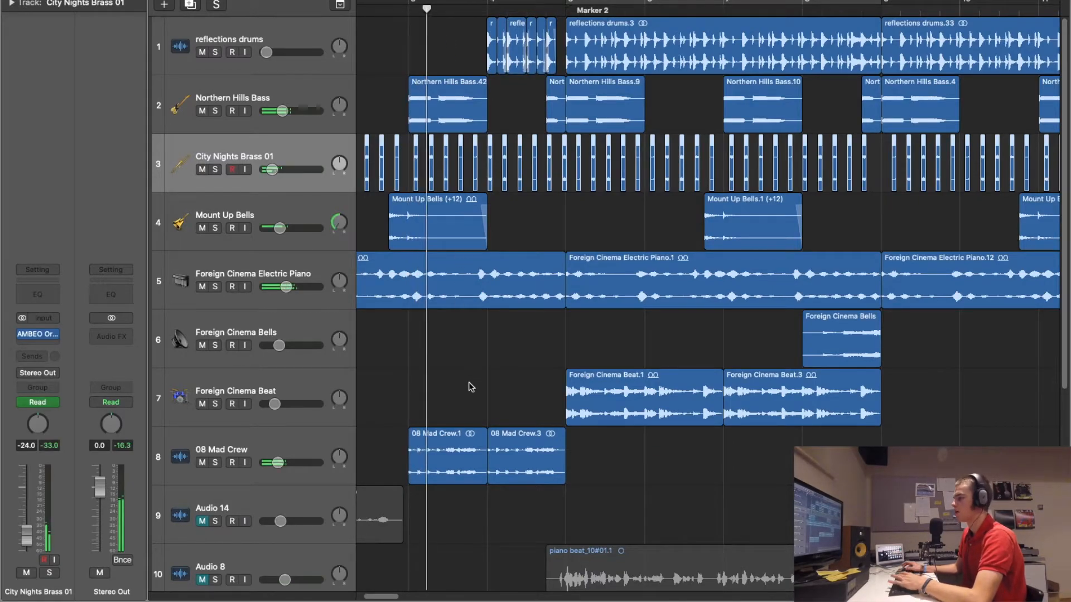
- Play the full mix from the end of the Northern Hills Bass region under reflections drums.34, and return the playhead to the song's beginning
scroll(562, 379, "right", 10)
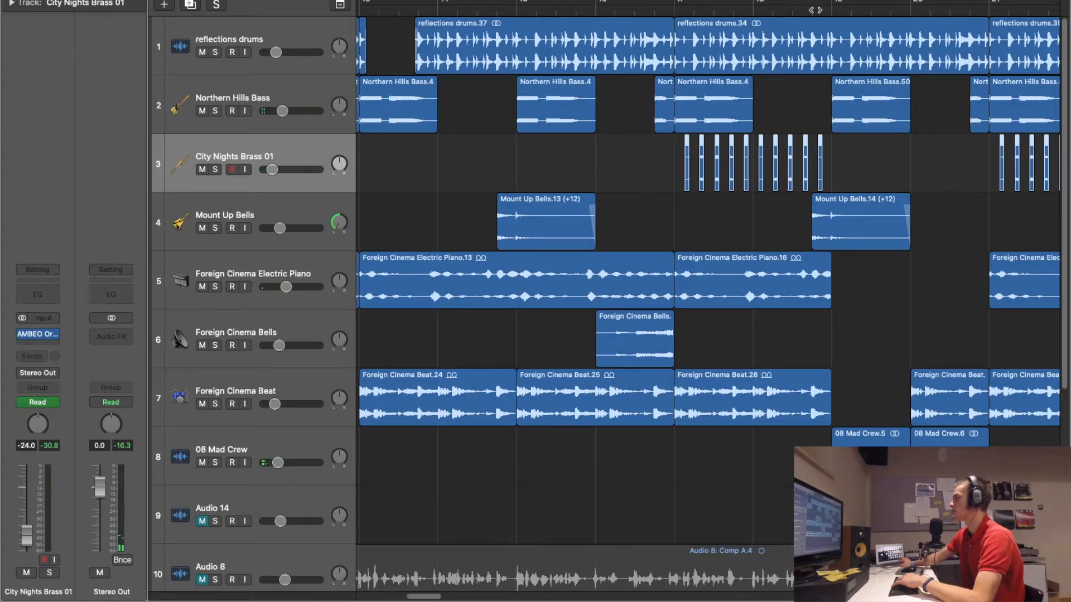
key("comma")
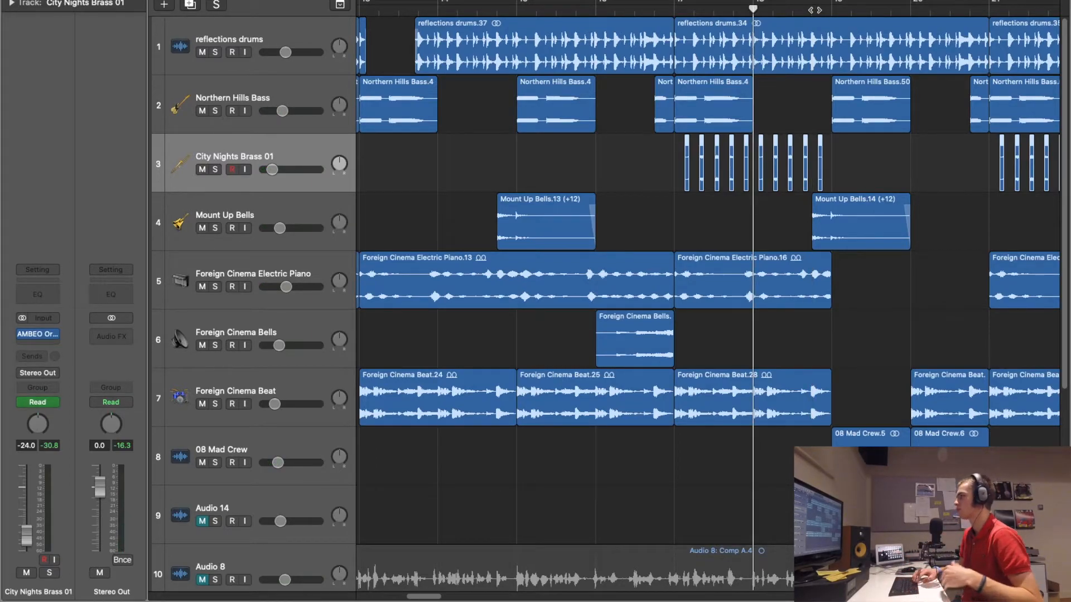
key("space")
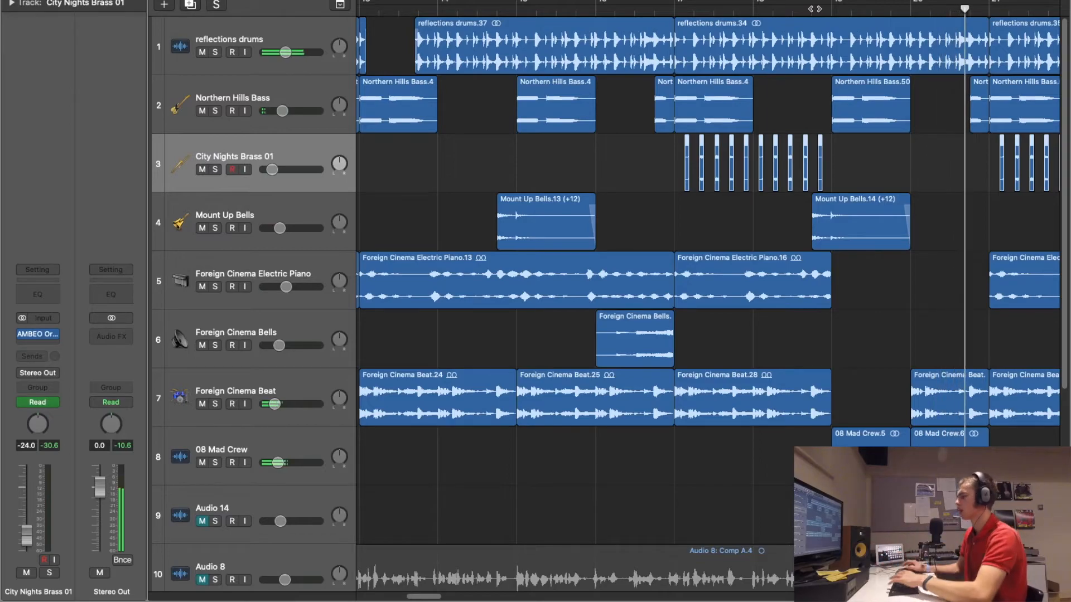
key("Return")
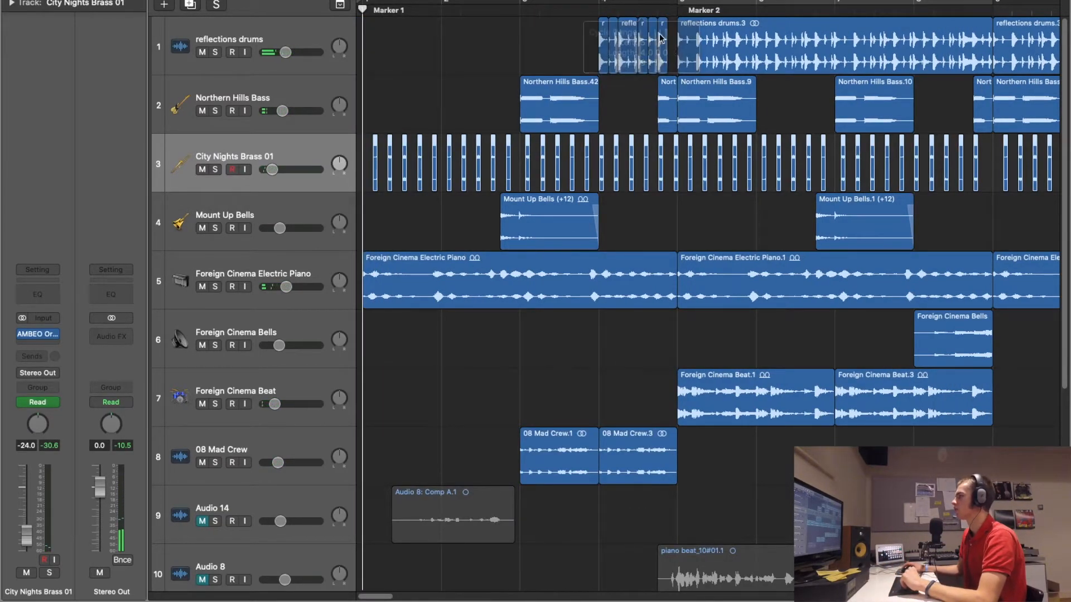
- Inspect the ChromaVerb reverb fed by the Bus 1 send of the reflections drums track
left_click(653, 7)
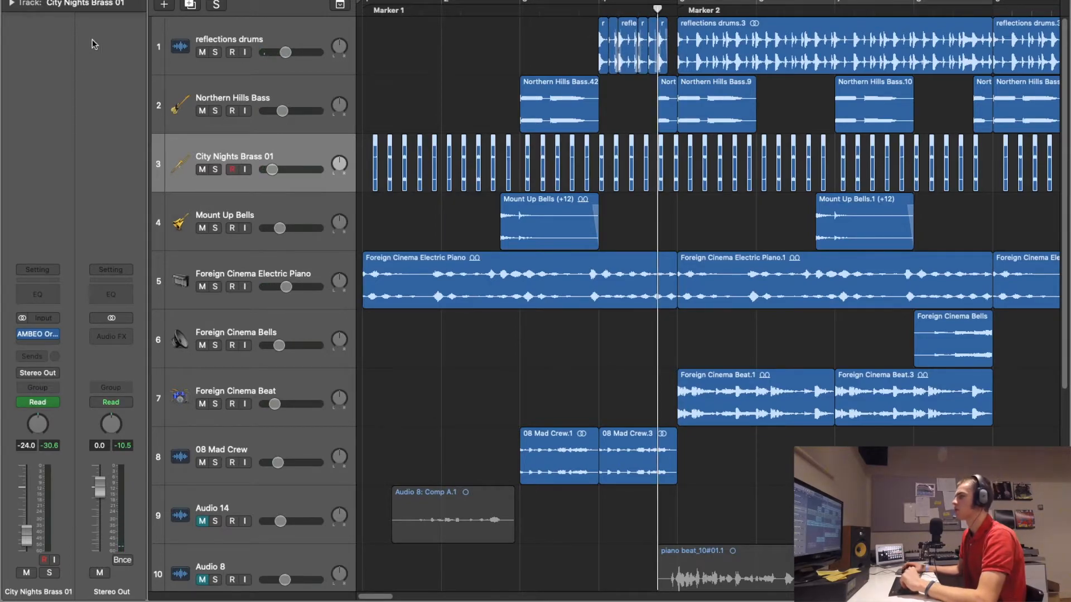
left_click(228, 34)
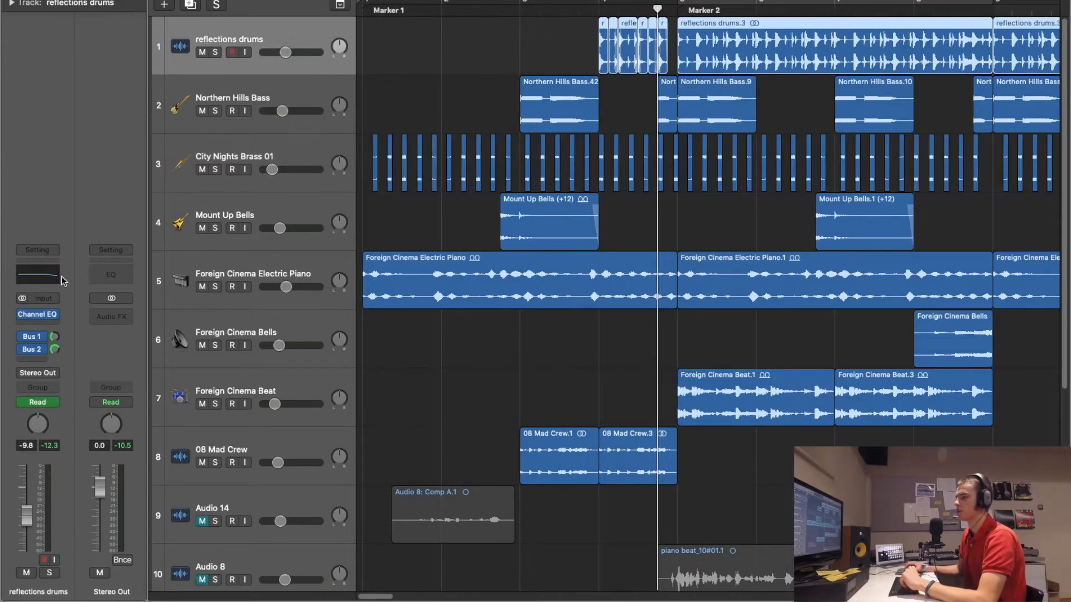
left_click(54, 338)
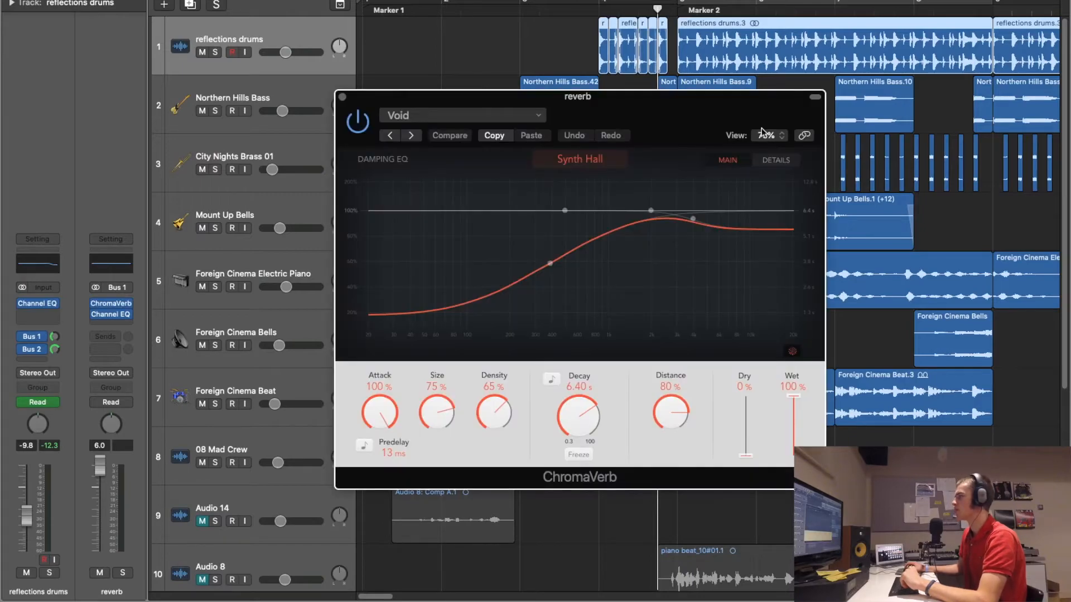
left_click_drag(550, 263, 662, 270)
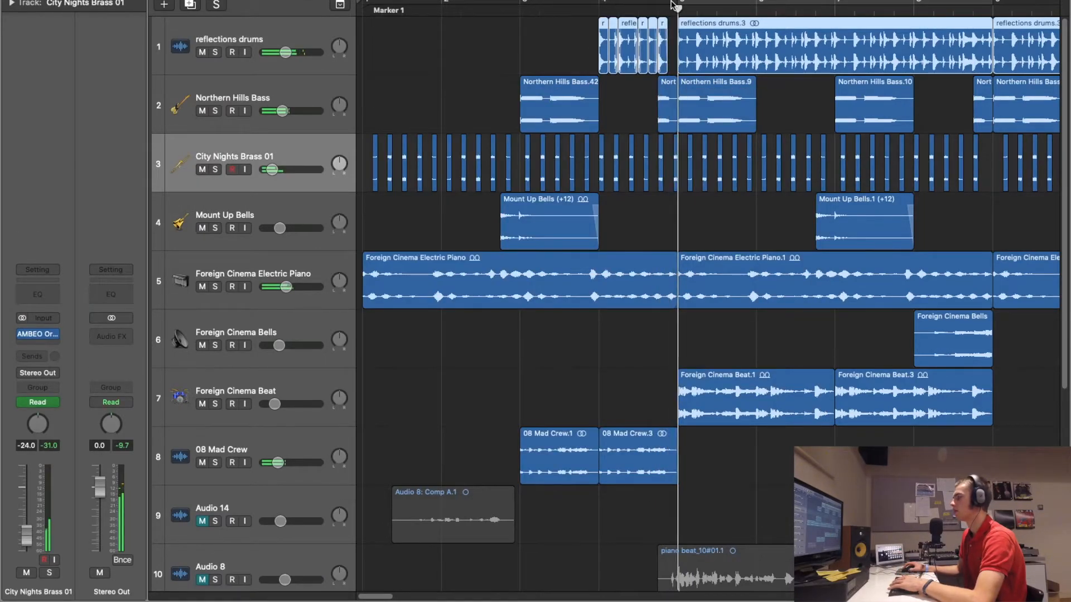
- Show track automation and display the Send 1 reverb level on the reflections drums track, with the playhead at the last short drum cut
left_click(658, 10)
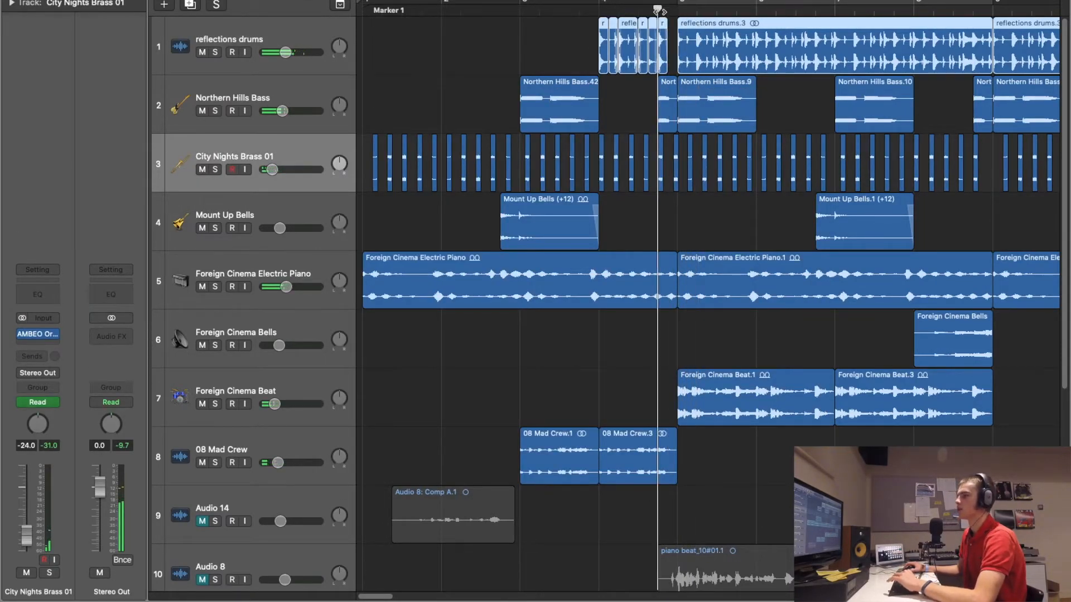
left_click(233, 39)
key("a")
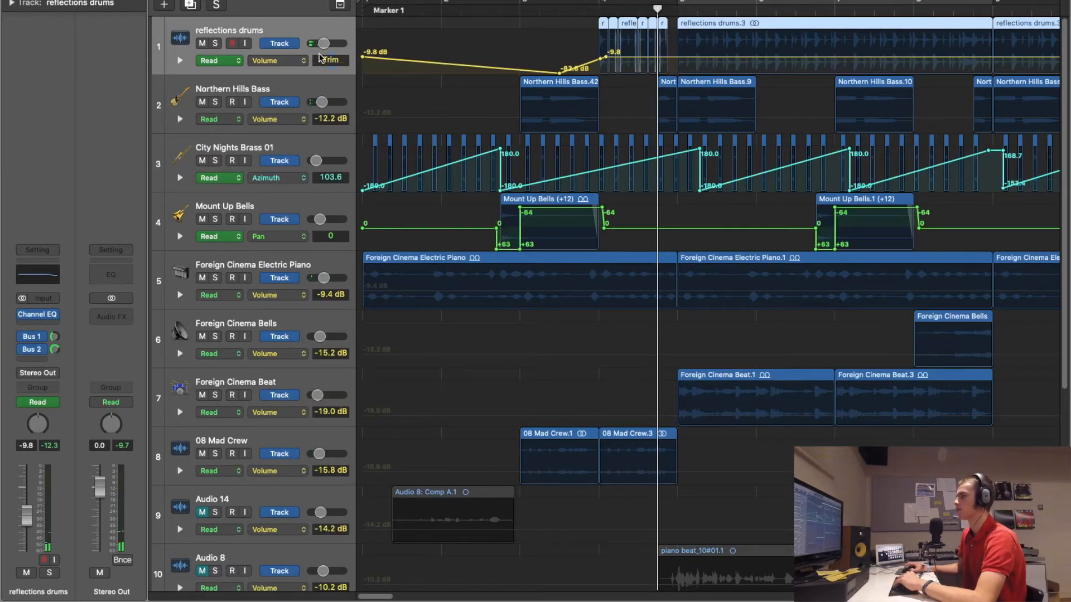
left_click(281, 61)
left_click(315, 66)
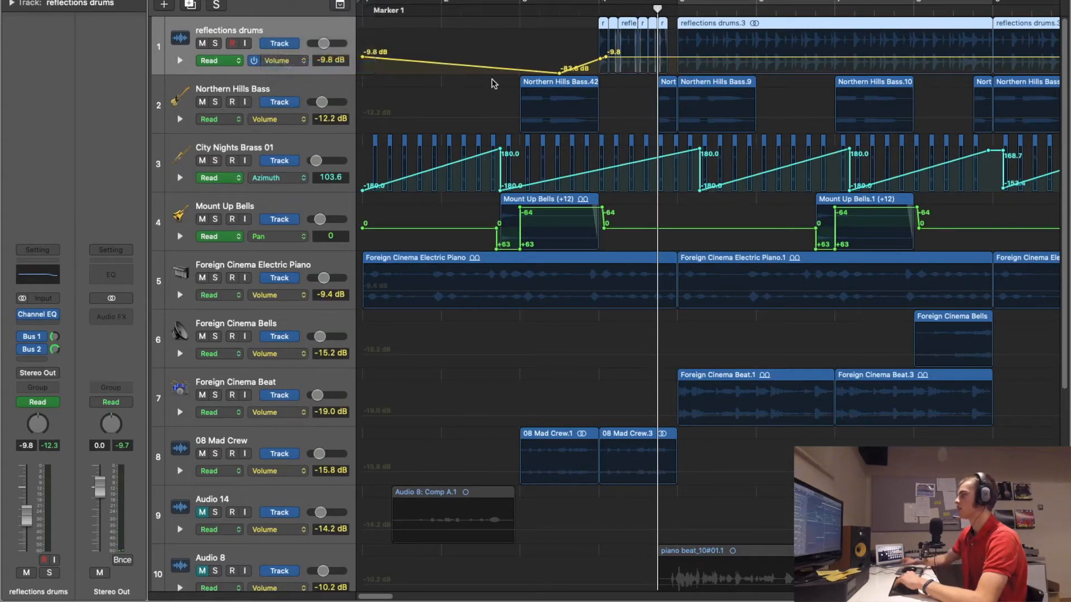
- Play the full mix from the start of reflections drums.24 to hear the reverb send automation on reflections drums.25
key("super+Right")
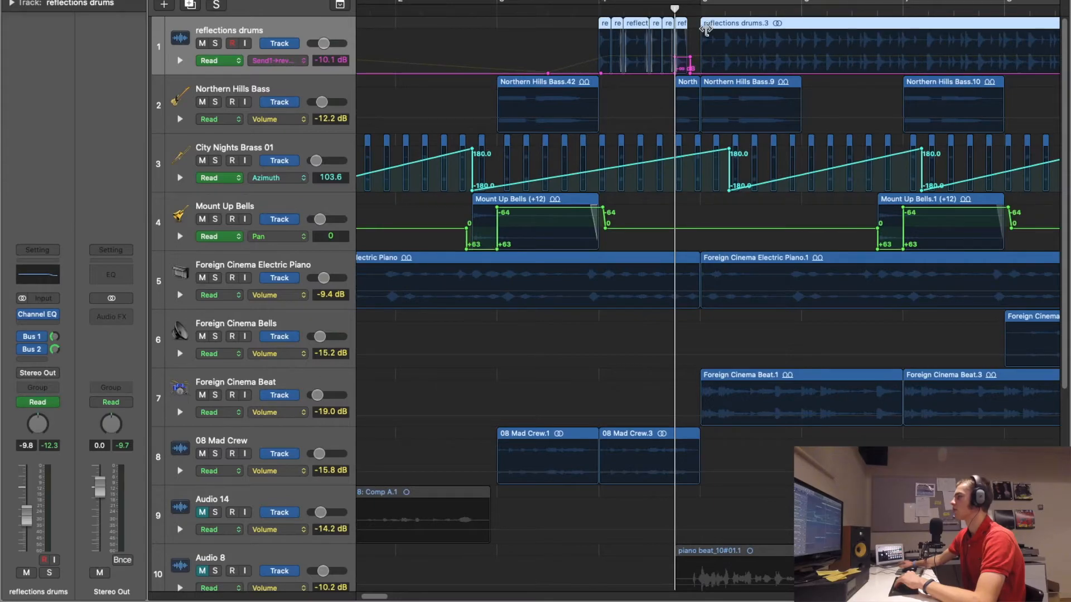
key("super+Right")
key("super+Right")
key("super+Right")
left_click(588, 9)
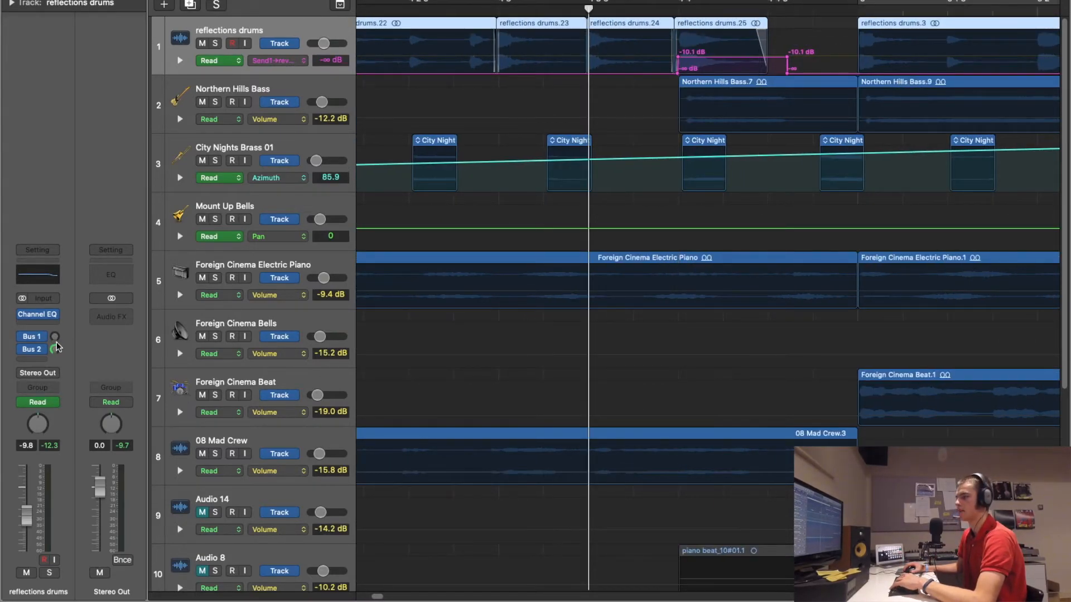
key("space")
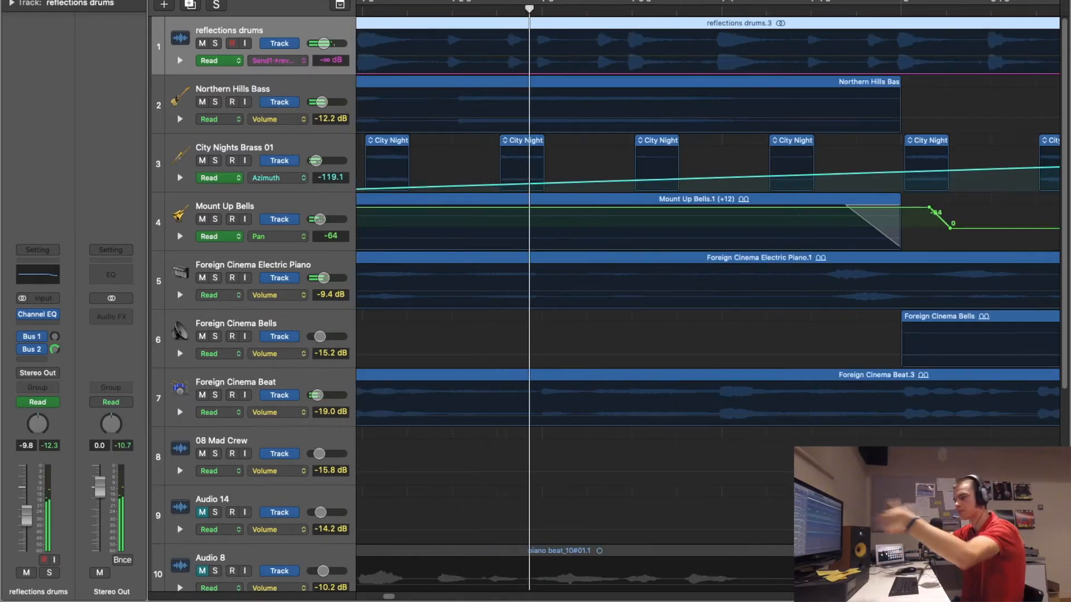
- Examine the Send 1 reverb automation on the short drum region after reflections drums.33, placing the playhead shortly before it
key("a")
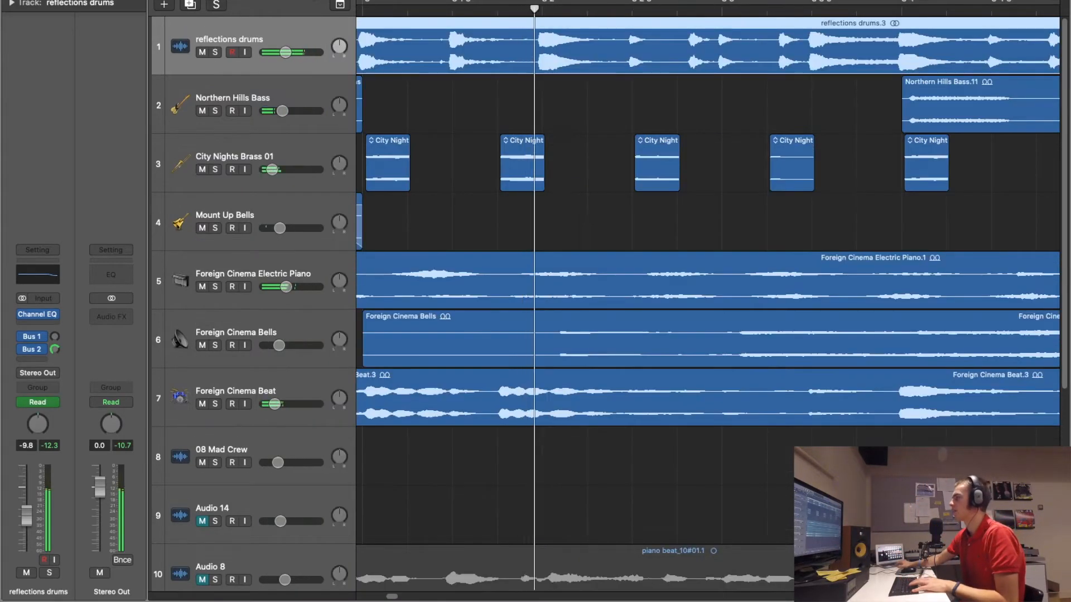
key("super+Left")
key("super+Left")
key("super+Left")
key("super+Left")
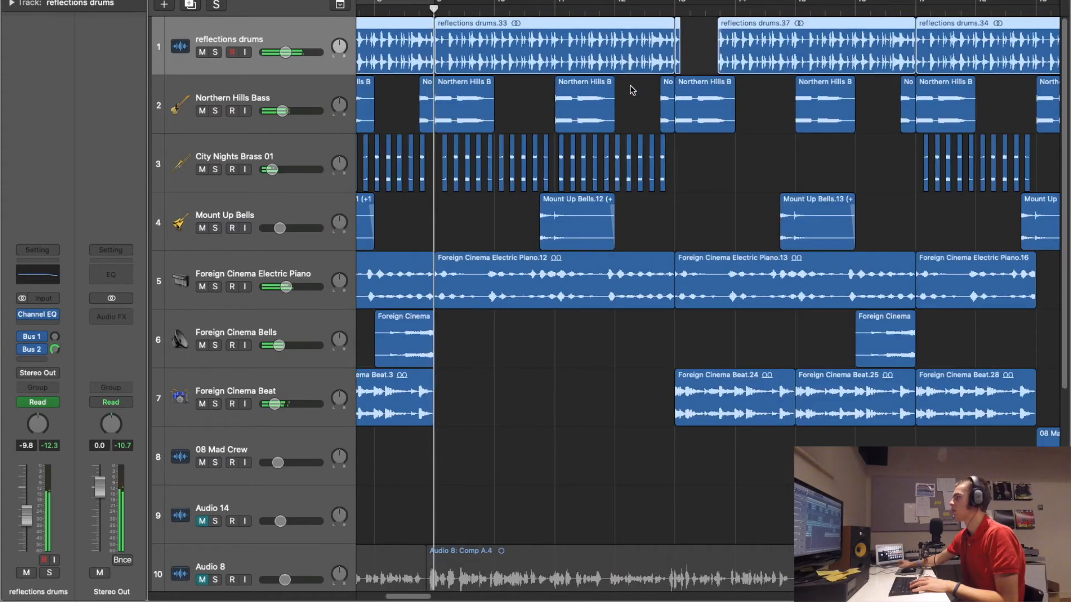
key("super+Right")
key("super+Right")
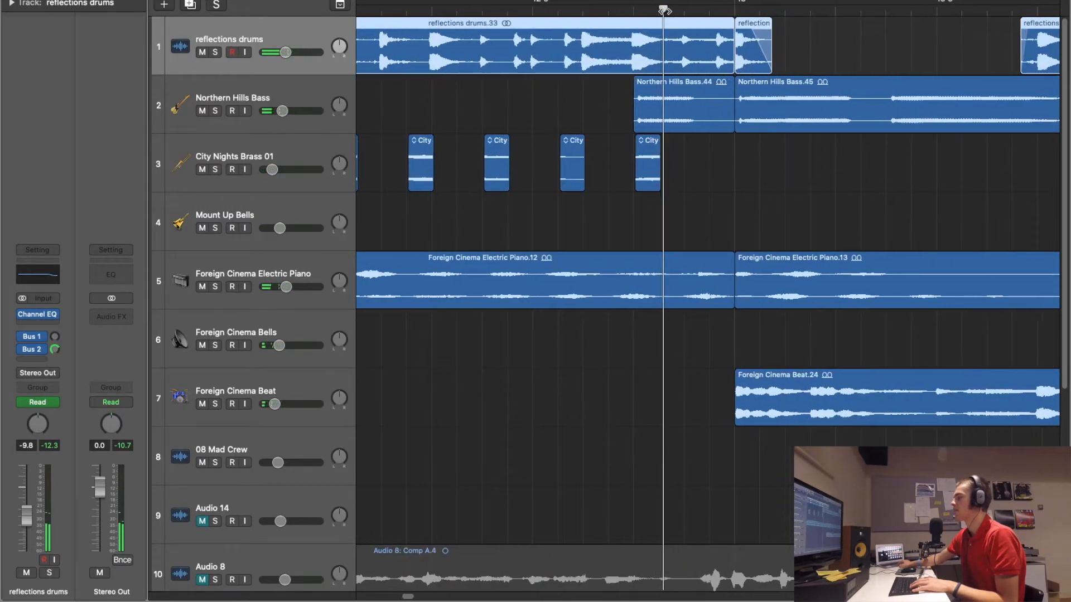
key("a")
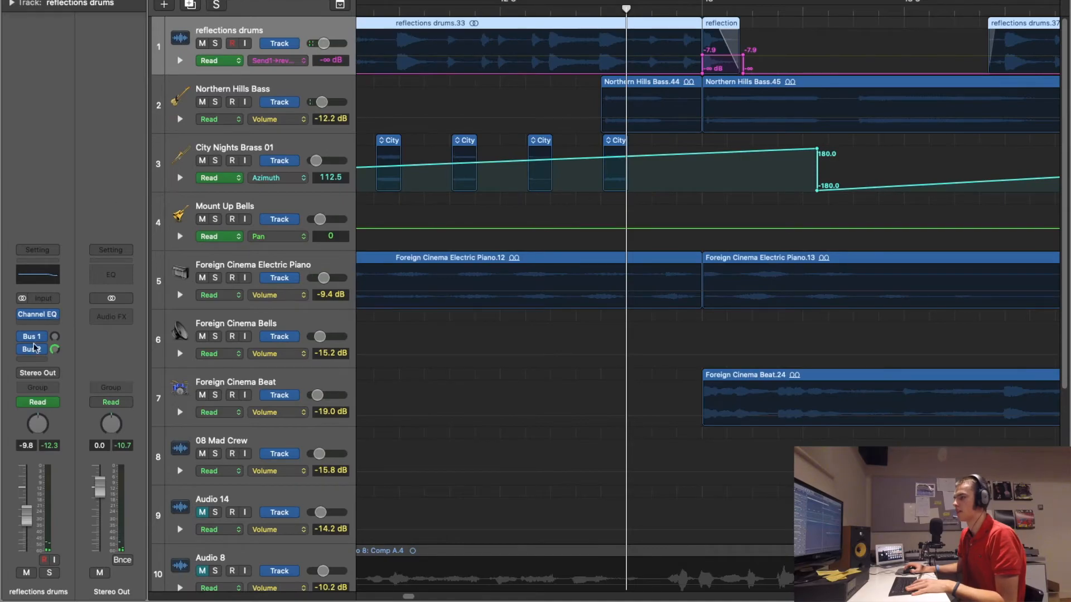